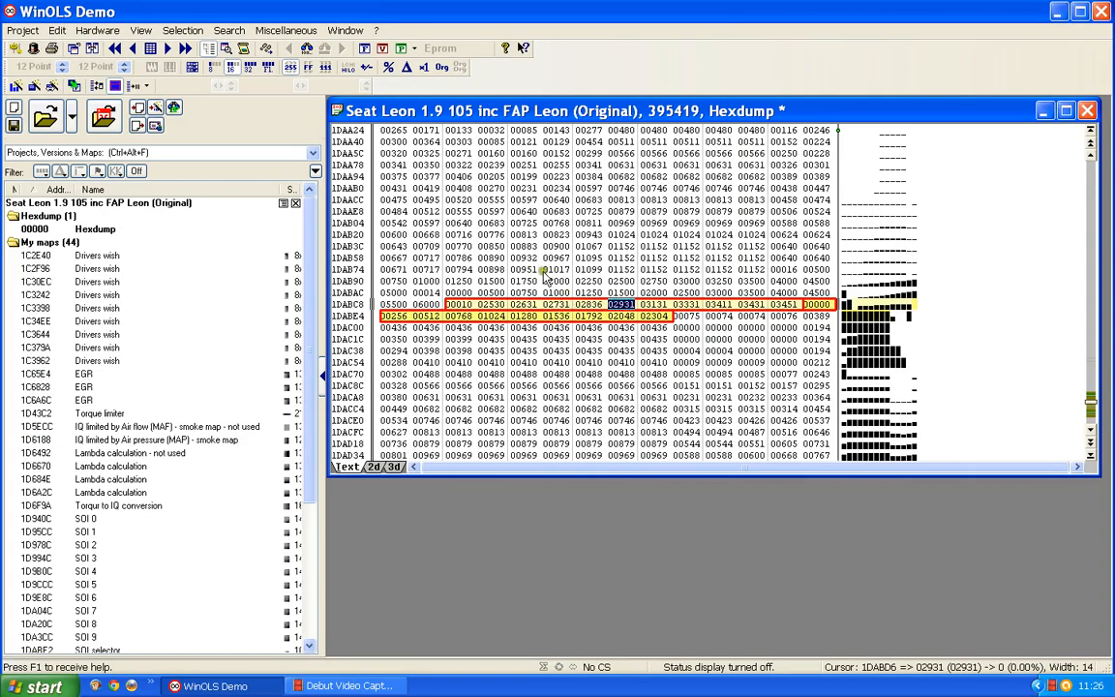
- Show the hexdump in 2D, locate the 11x14 16-bit Bosch II map beyond the SOI selector and open it
click(375, 467)
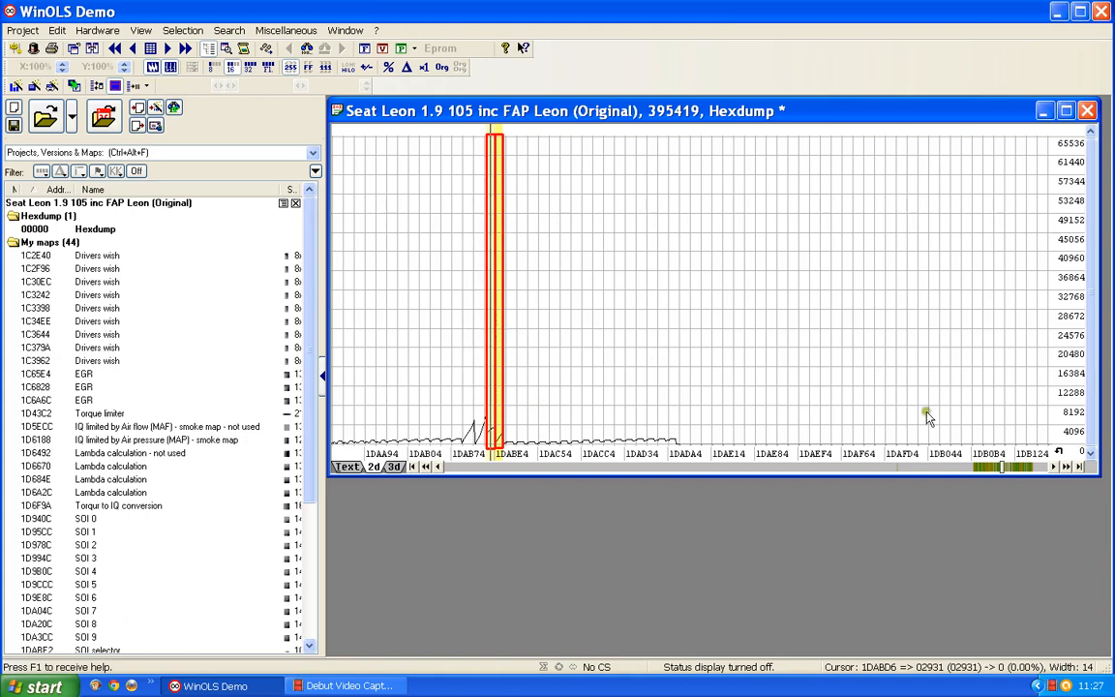
click(1028, 467)
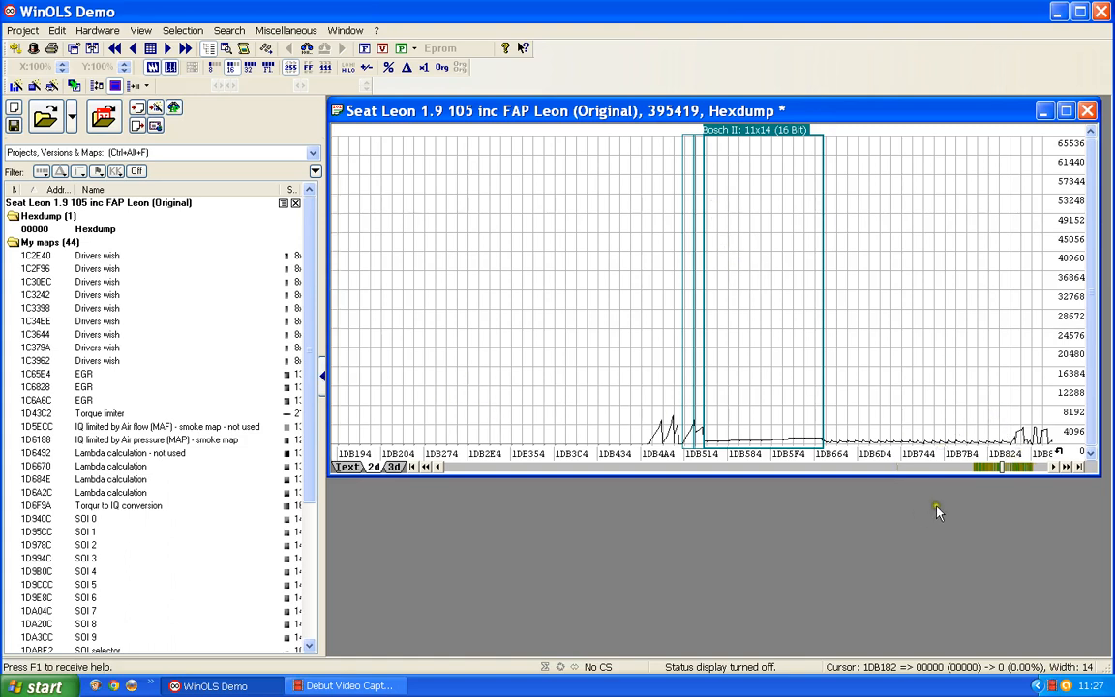
click(1026, 468)
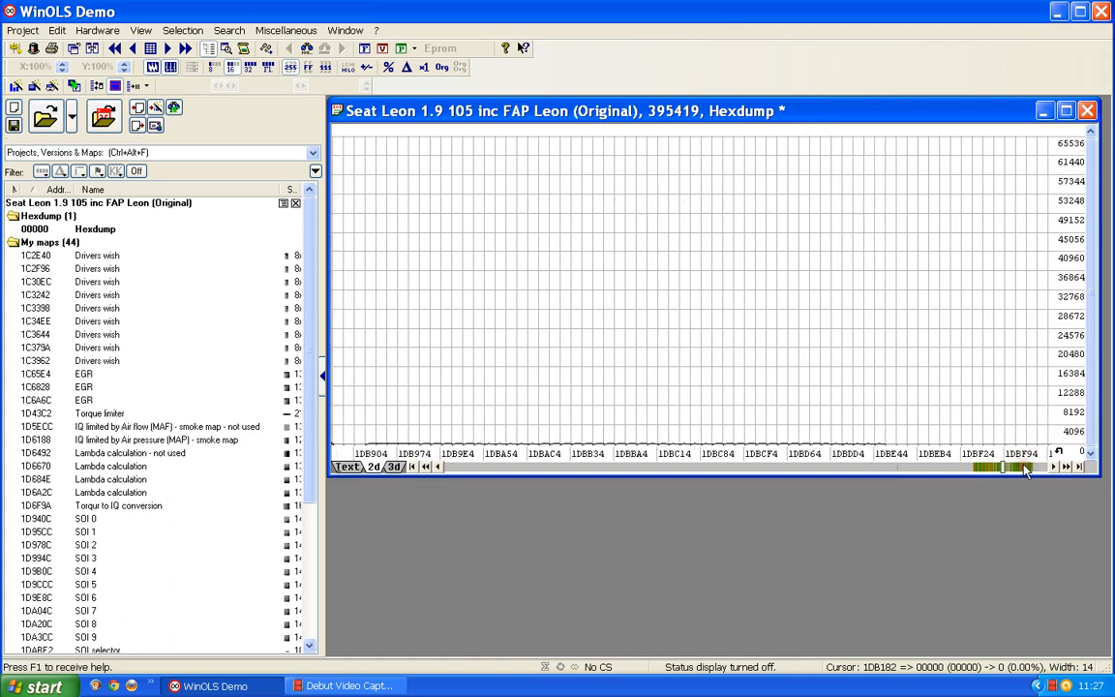
click(1025, 467)
click(1026, 468)
click(1026, 468)
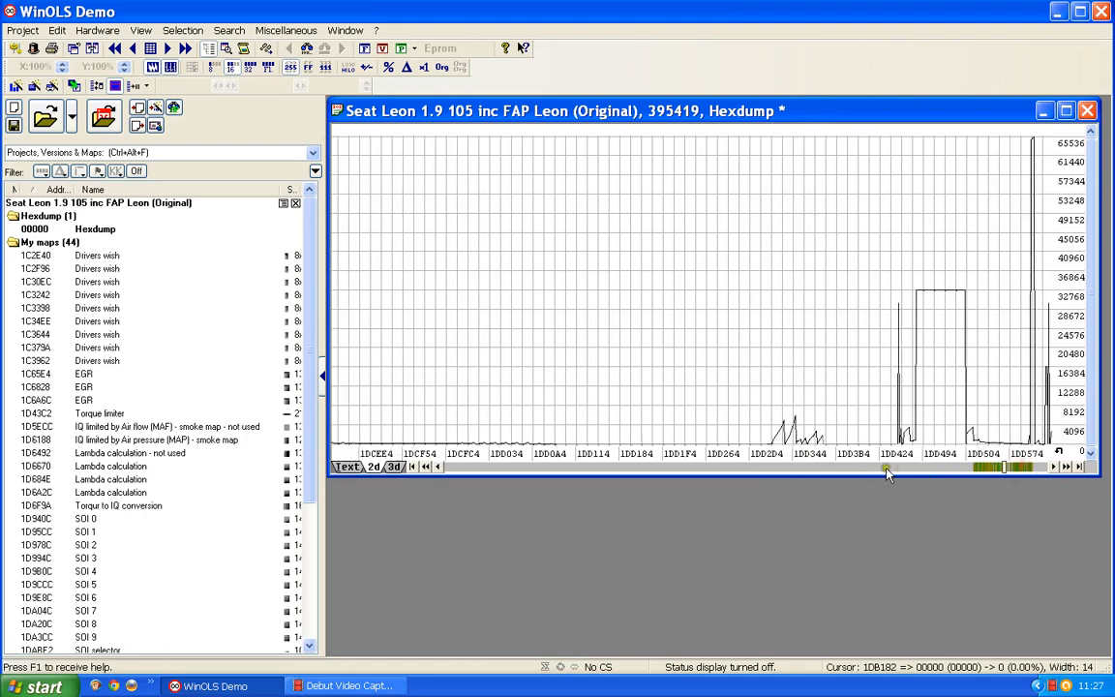
click(881, 469)
click(881, 469)
click(880, 468)
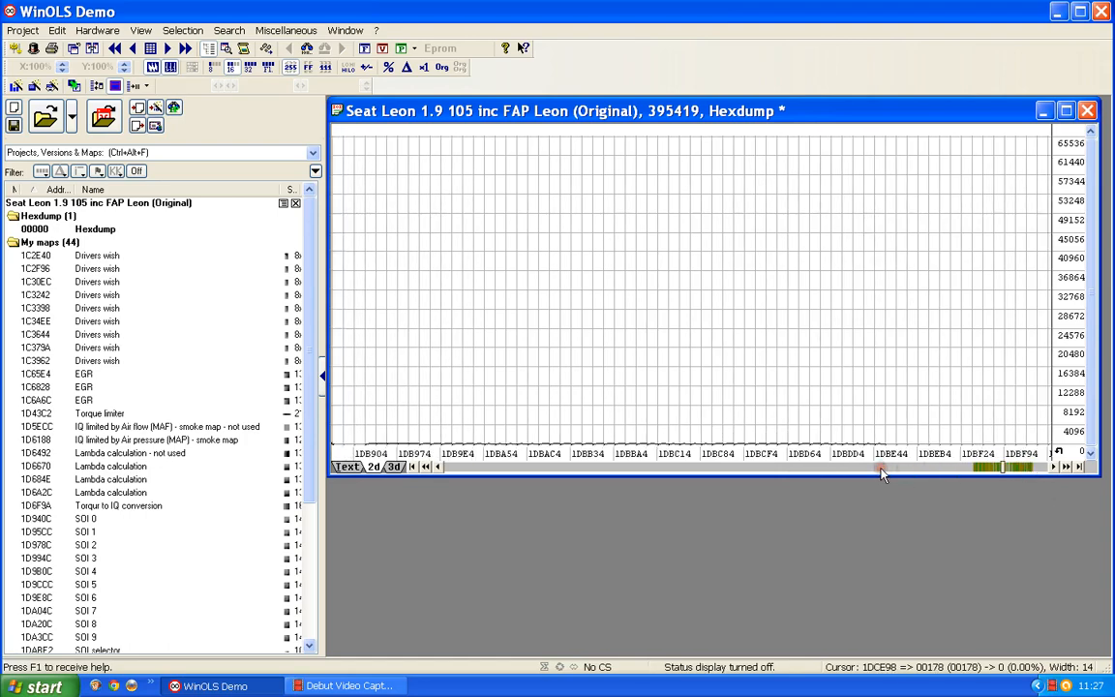
click(881, 468)
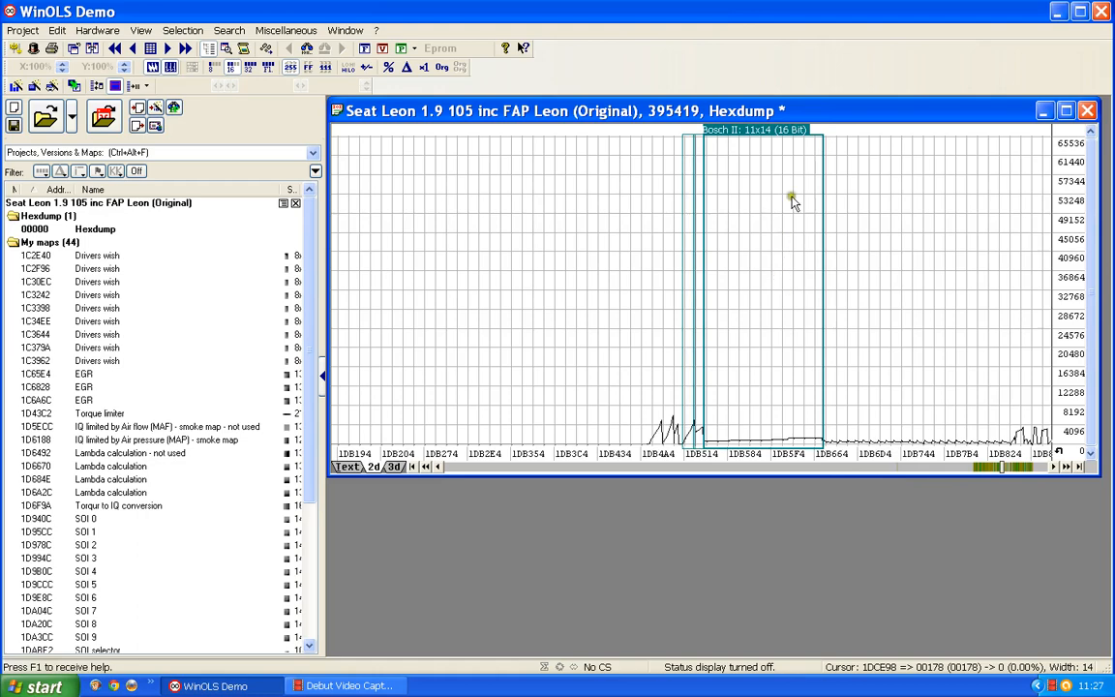
double_click(748, 135)
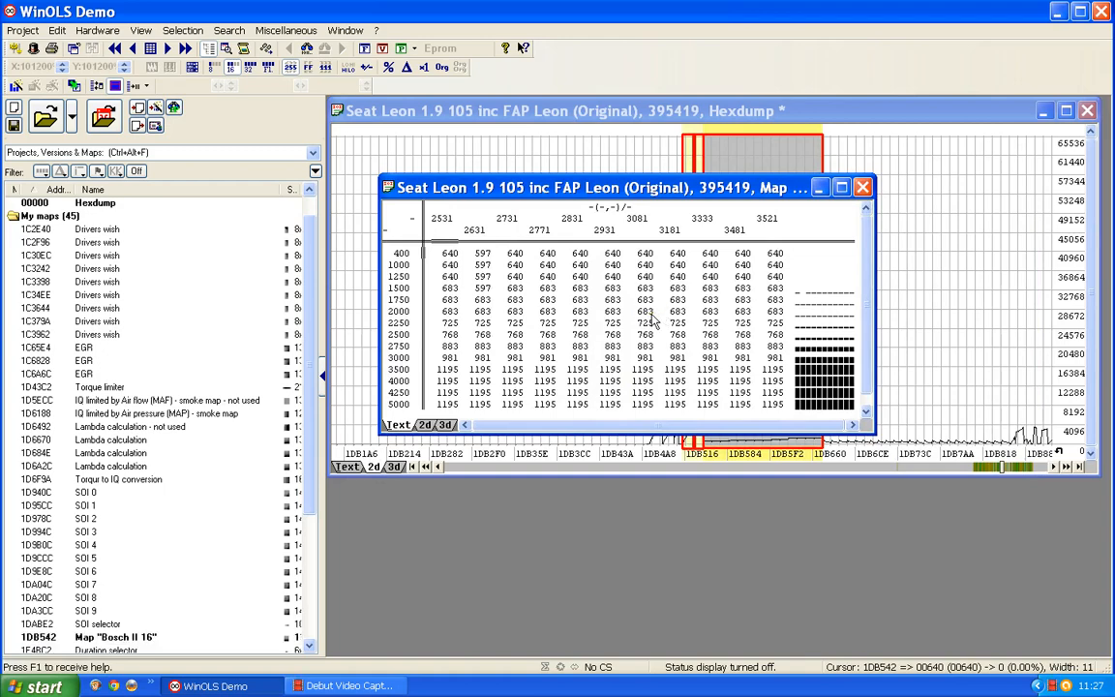
- Describe the map's Y-axis as "Engine speed" with the unit rpm
double_click(400, 323)
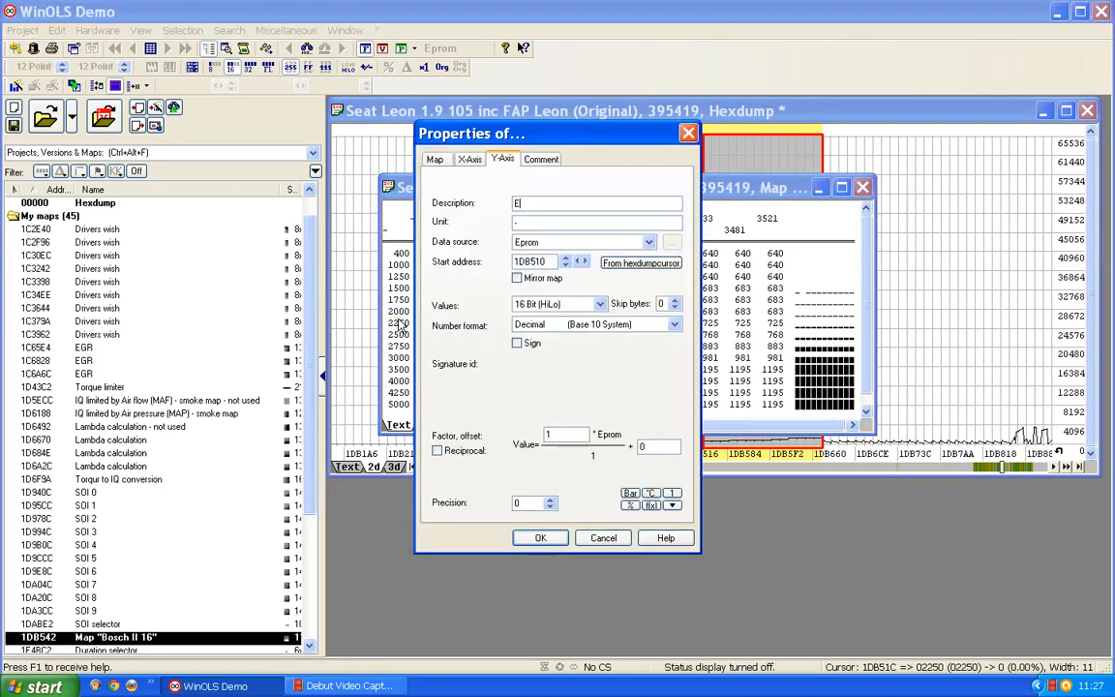
text(Engine speed)
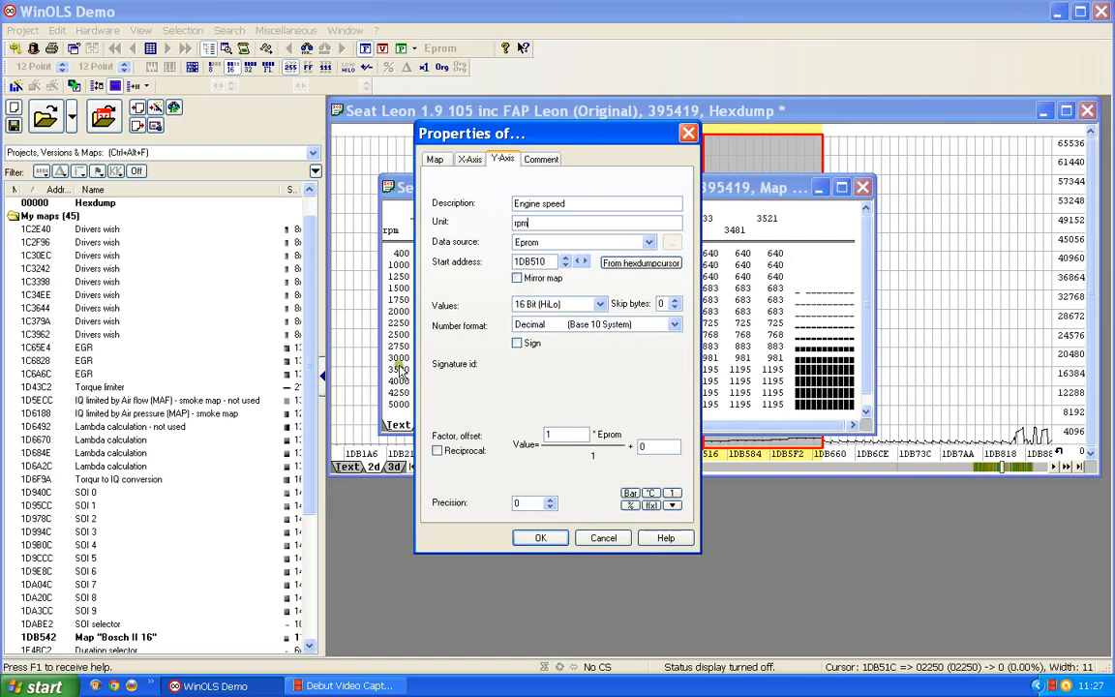
click(540, 538)
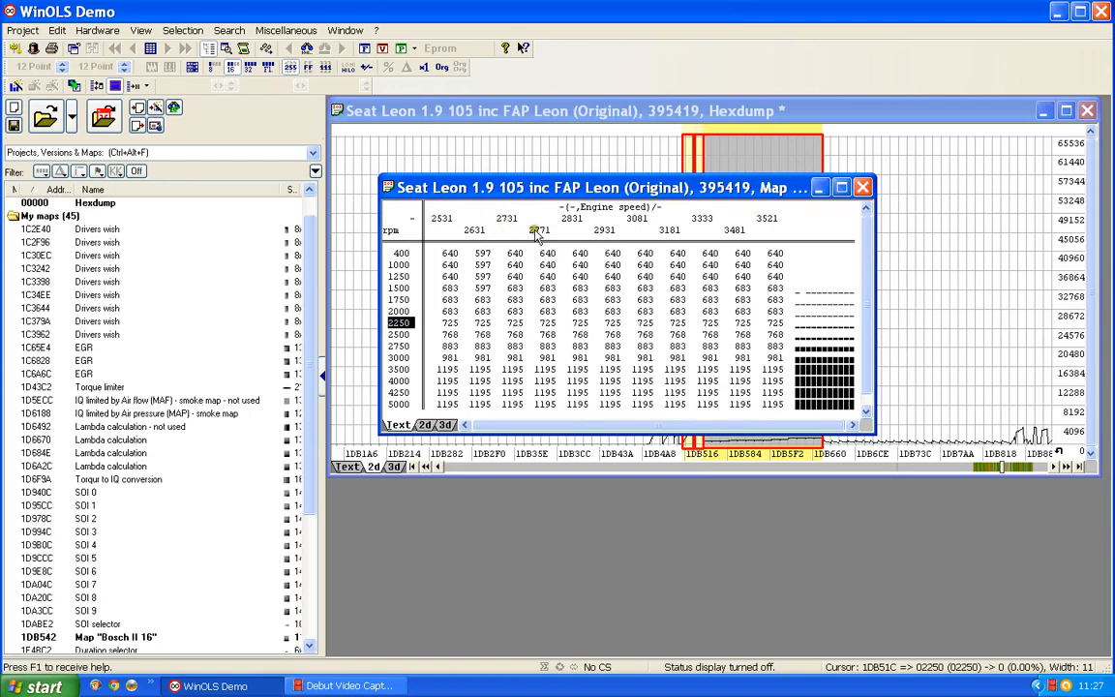
- Define the X-axis as "Temperature" in C, with factor 0.1, offset -273.1 and one decimal place
double_click(518, 225)
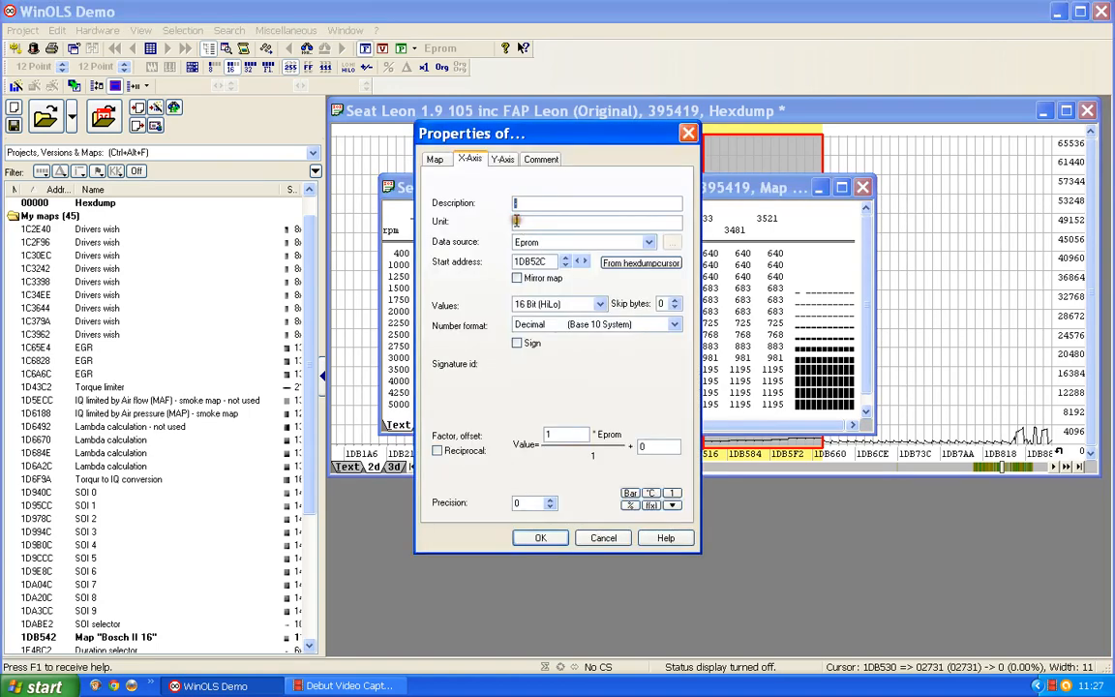
text(Temperature)
drag(523, 224, 422, 227)
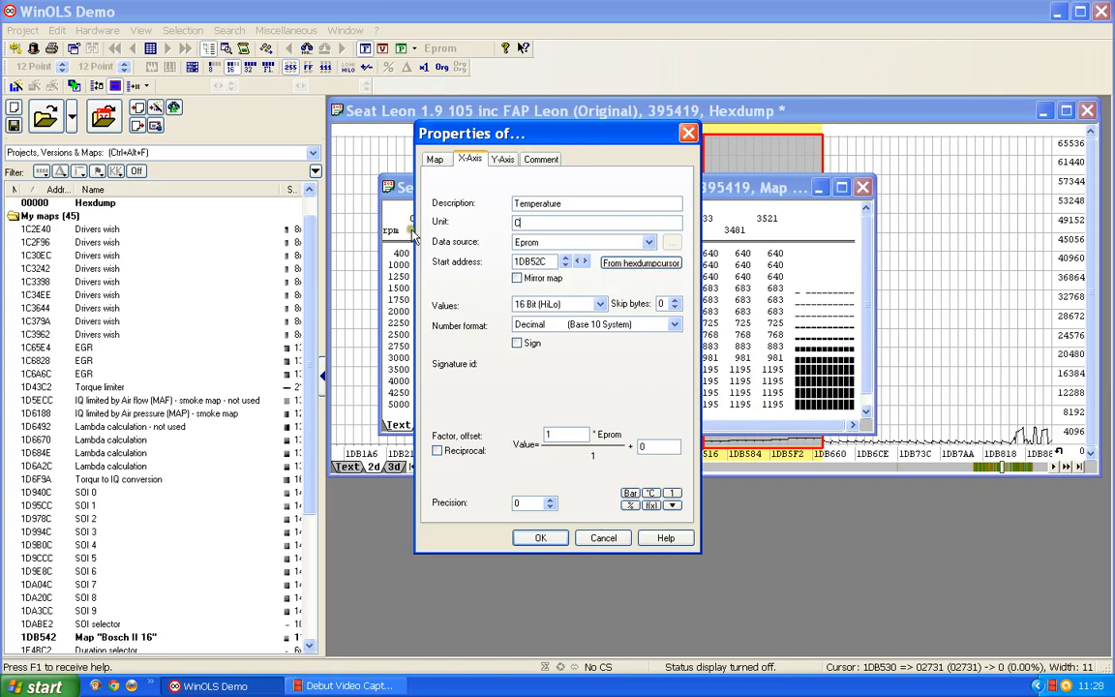
double_click(558, 440)
text(0.)
double_click(643, 445)
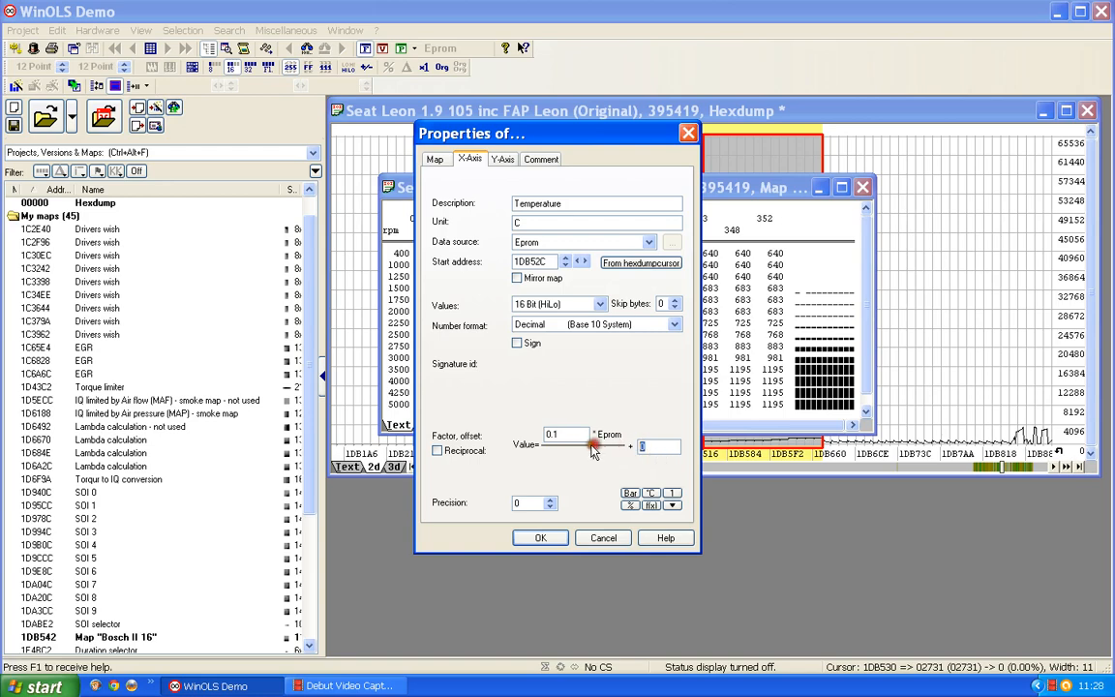
text(-273.1)
click(541, 538)
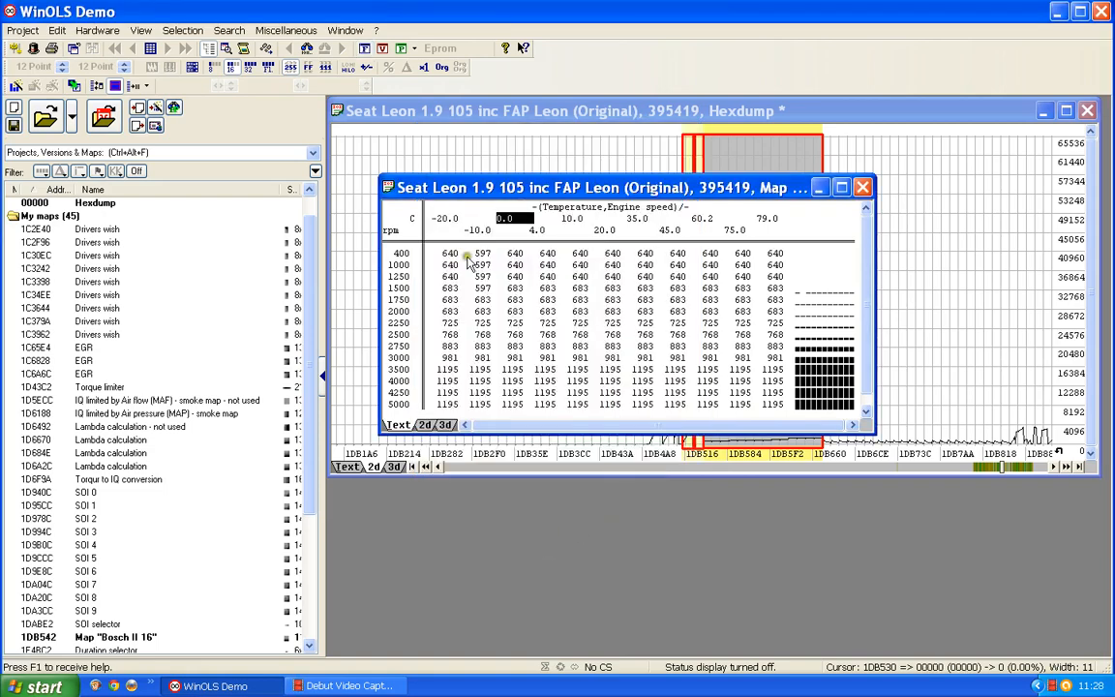
click(510, 222)
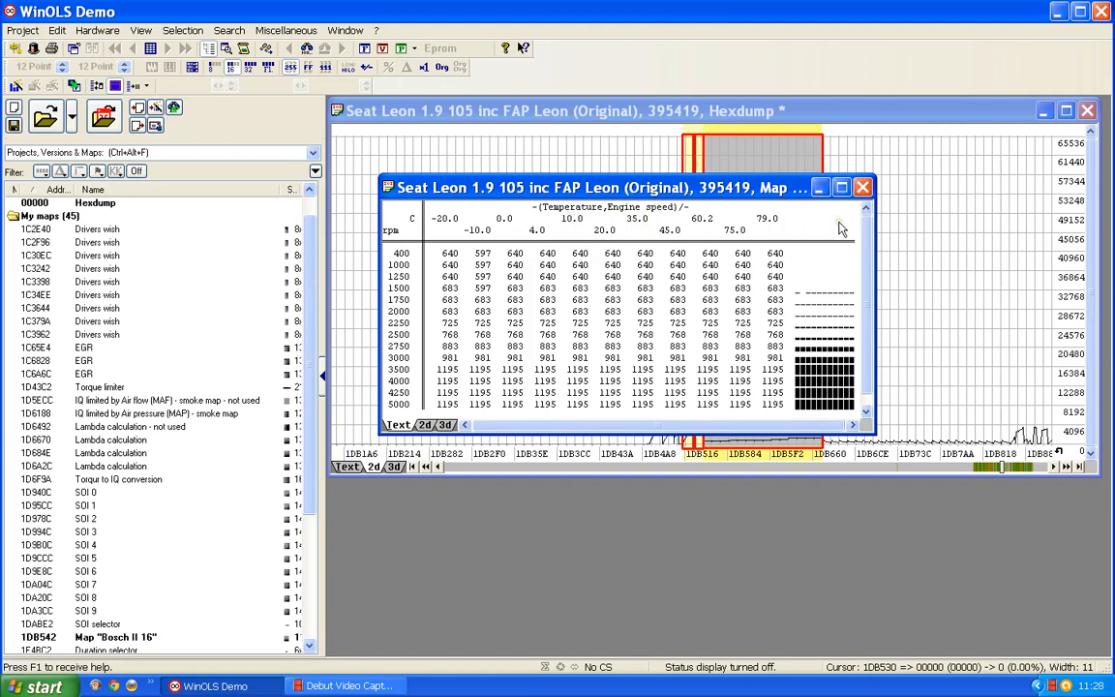
click(514, 220)
- Rename the Bosch II 16 map as "SOI limiter" and describe its values as "crankshaft angle"
double_click(578, 321)
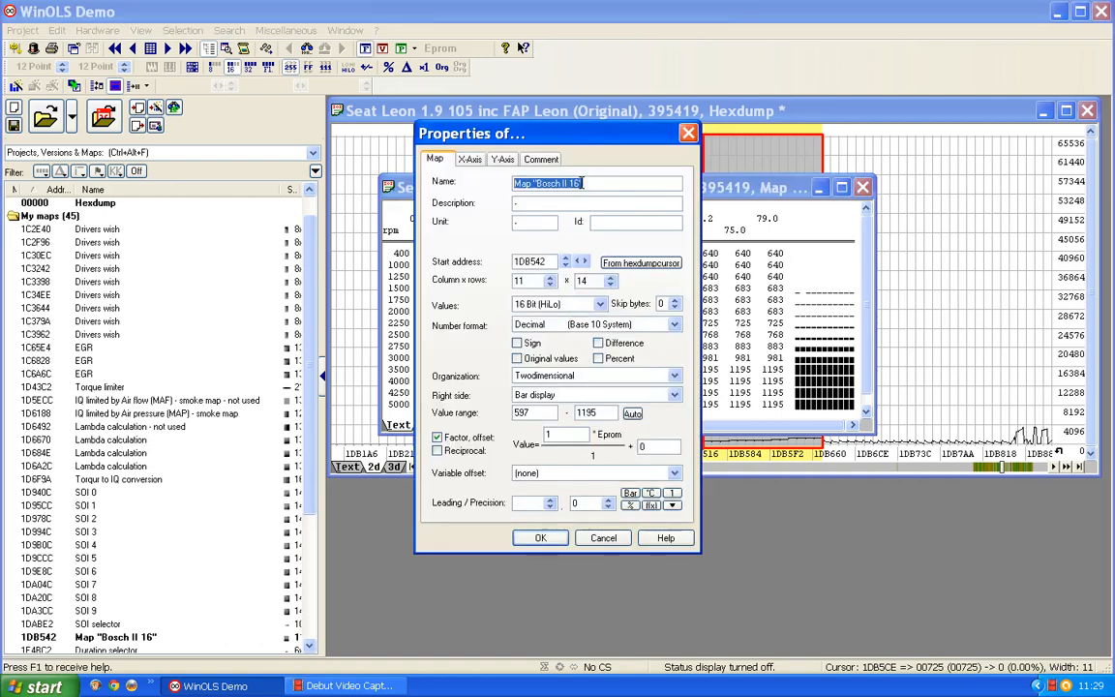
text(Start o)
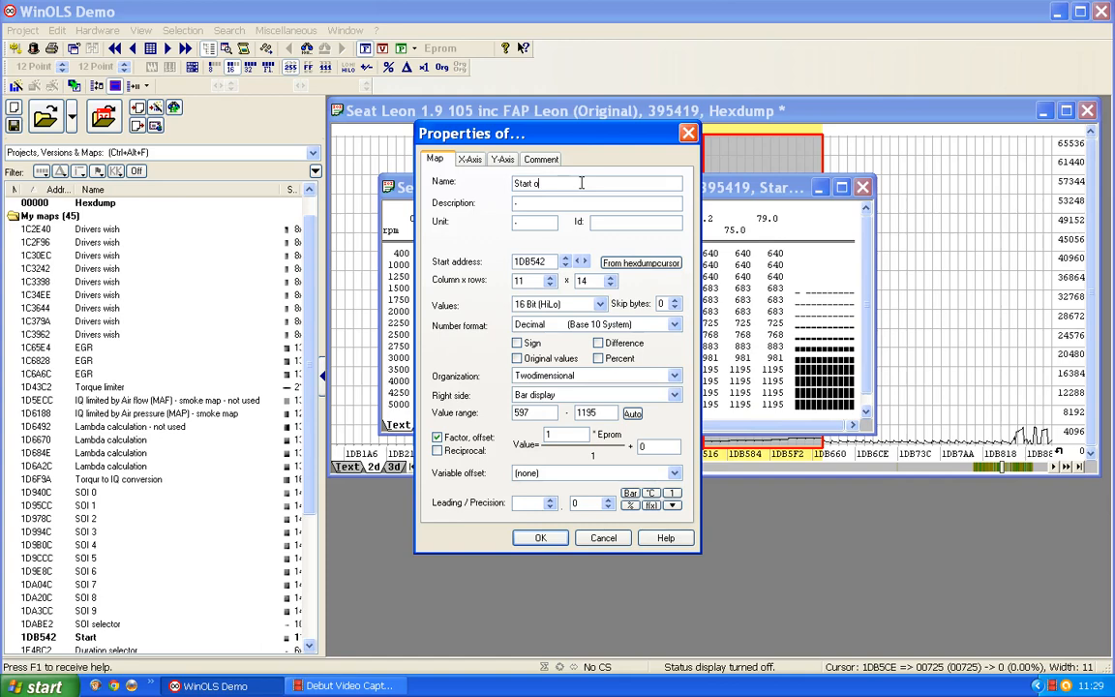
text(f)
key(BackSpace)
key(BackSpace)
key(BackSpace)
key(BackSpace)
key(BackSpace)
key(BackSpace)
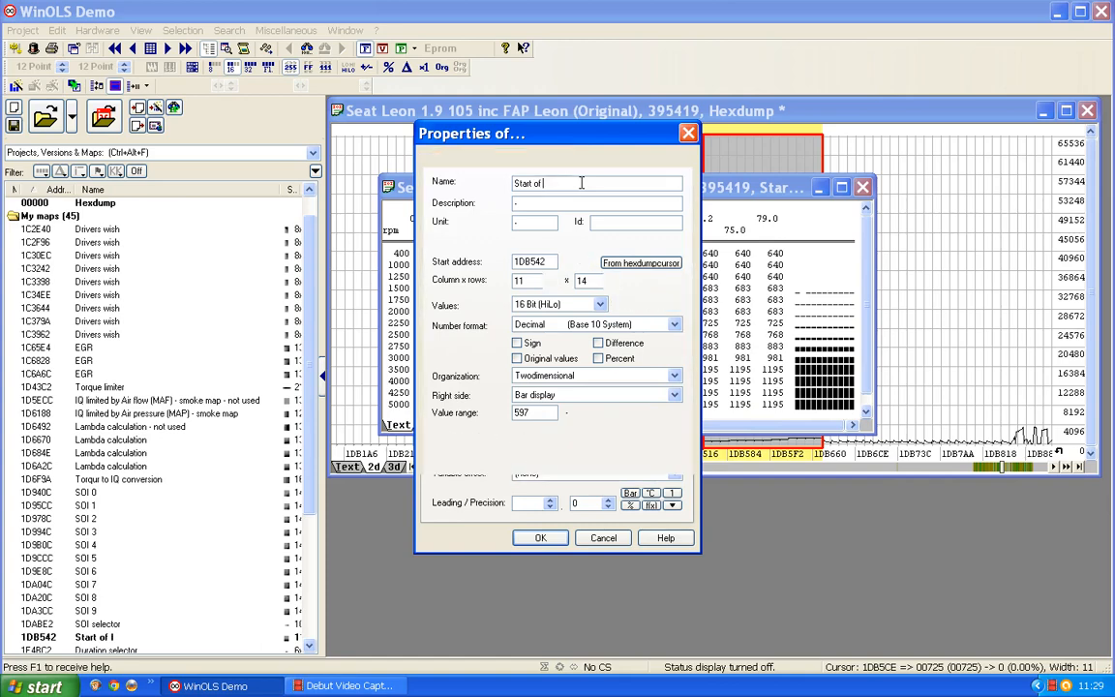
key(BackSpace)
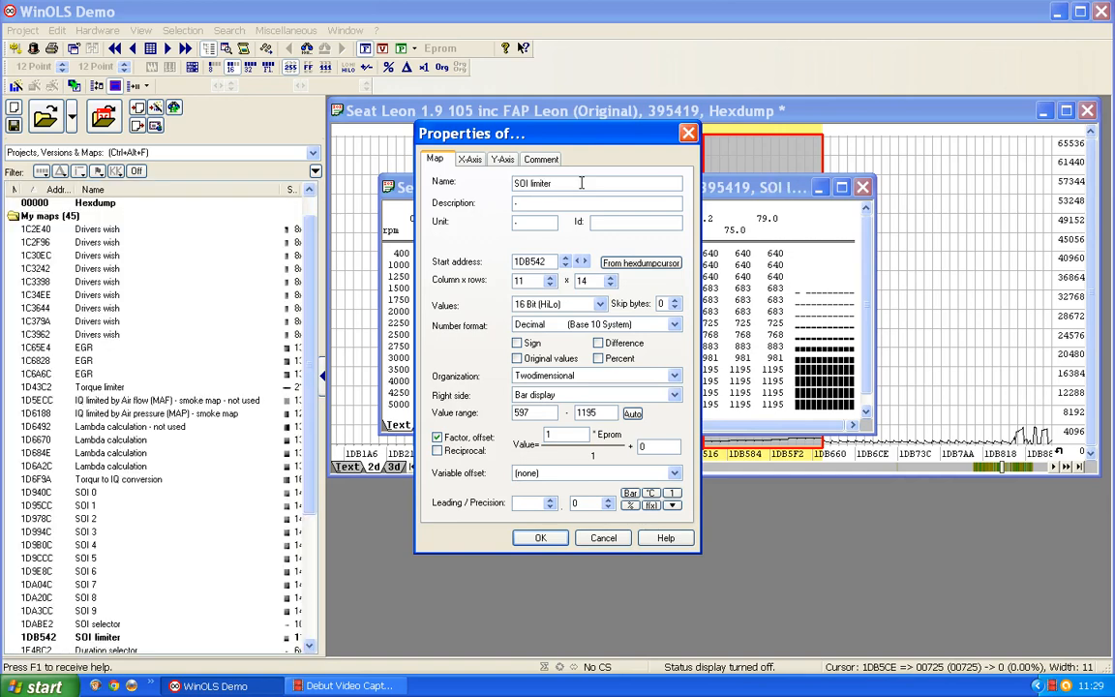
click(520, 204)
text(crankshaft angle)
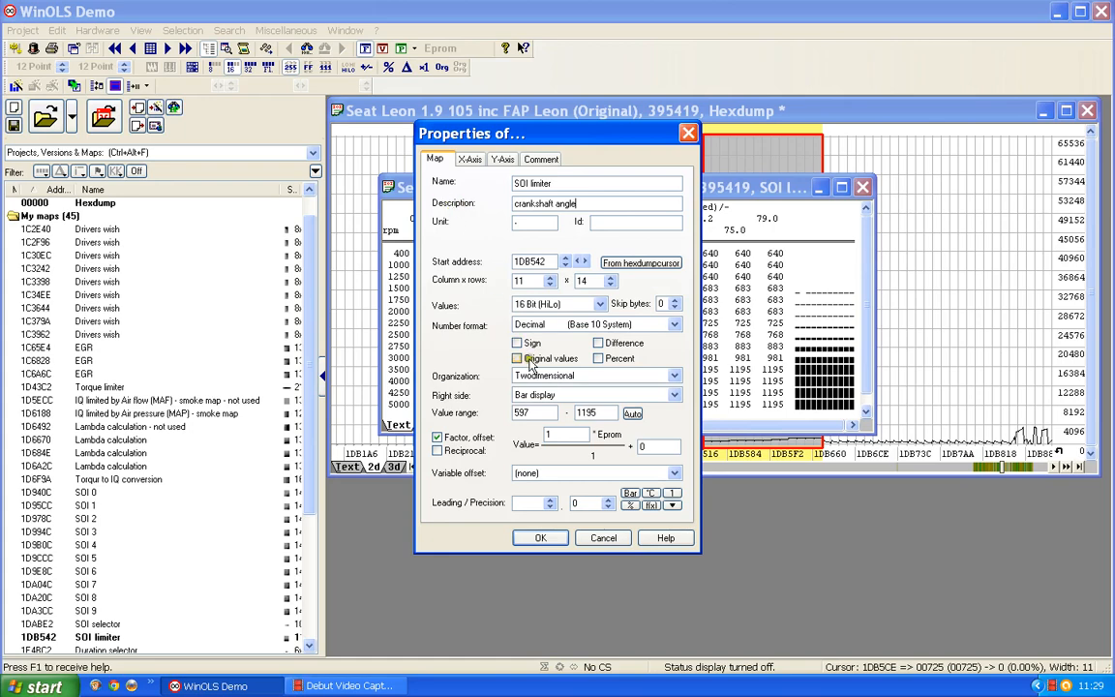
- Set the SOI limiter map's value factor to 0.023437 and its precision to 2 decimals
drag(559, 434, 380, 433)
text(0)
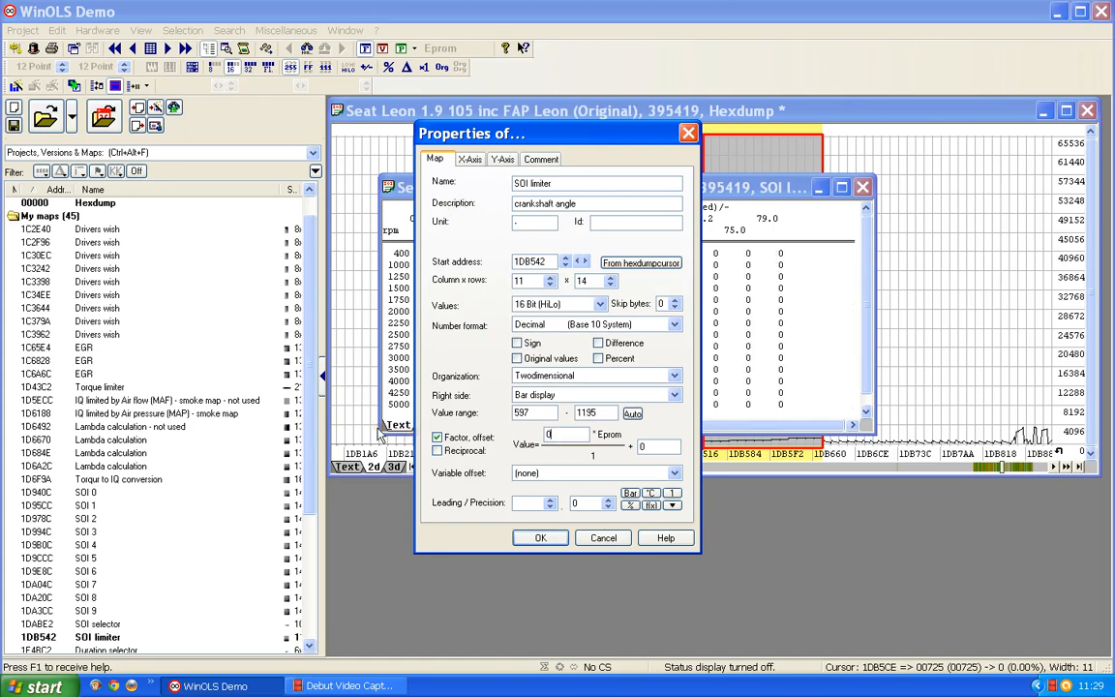
text(.023437)
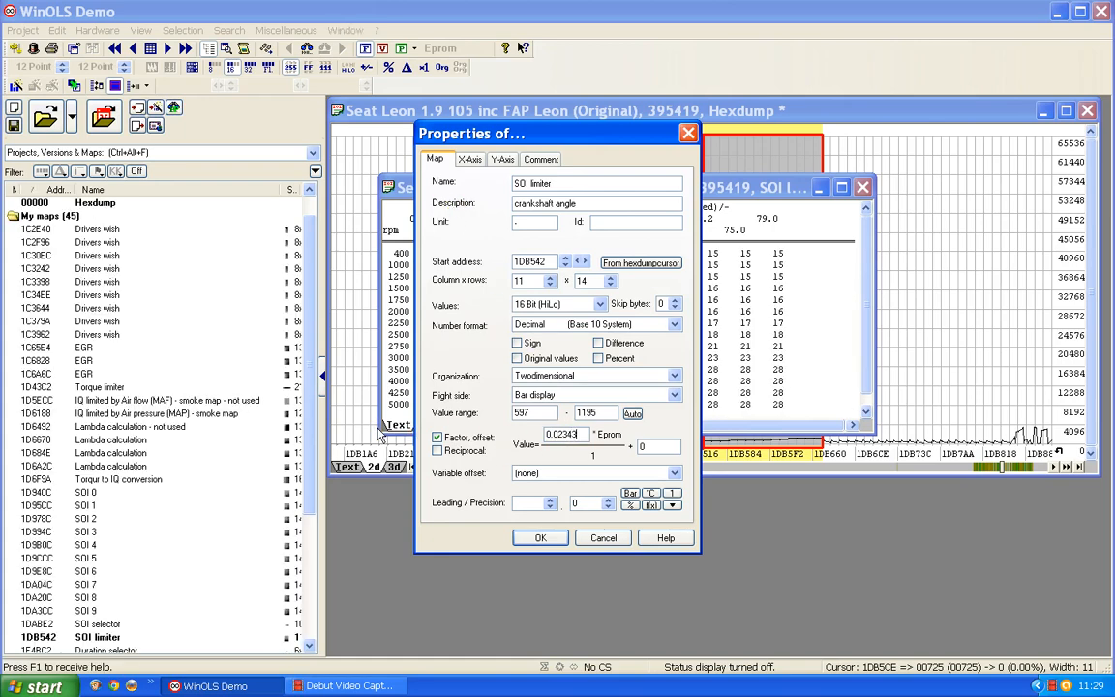
click(609, 505)
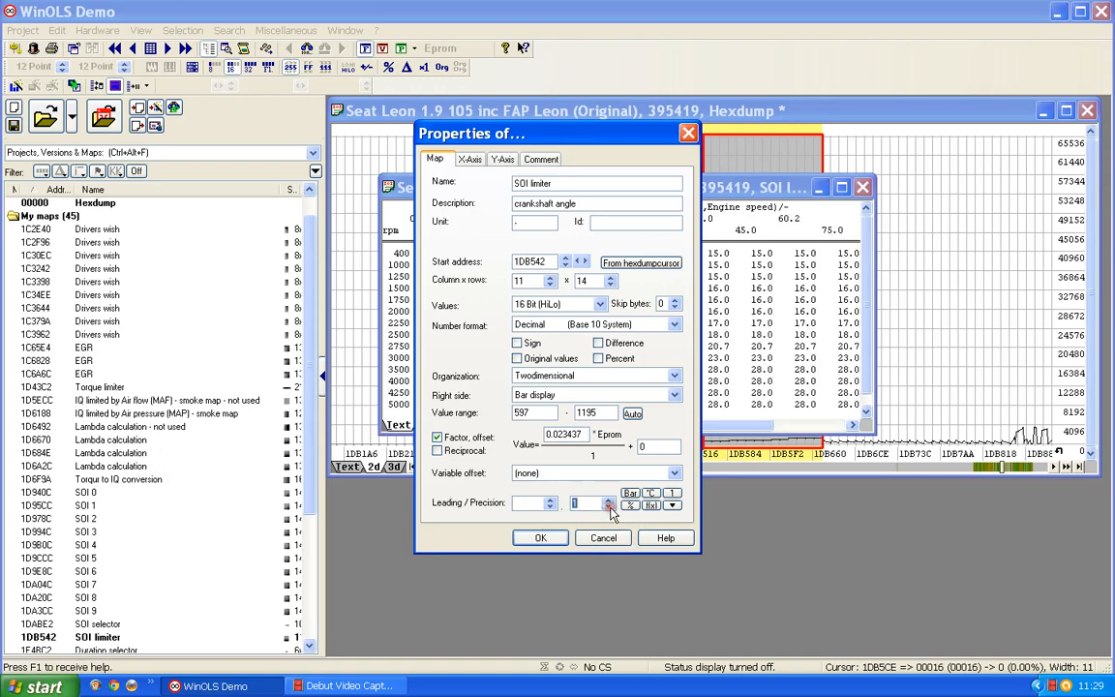
click(609, 504)
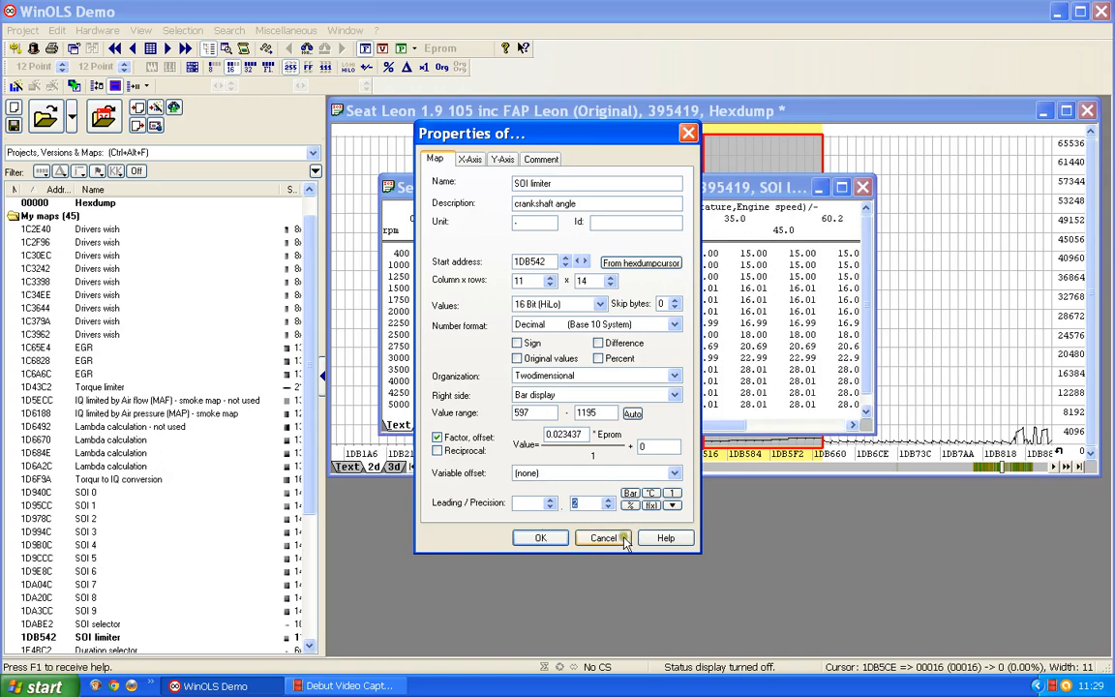
click(556, 546)
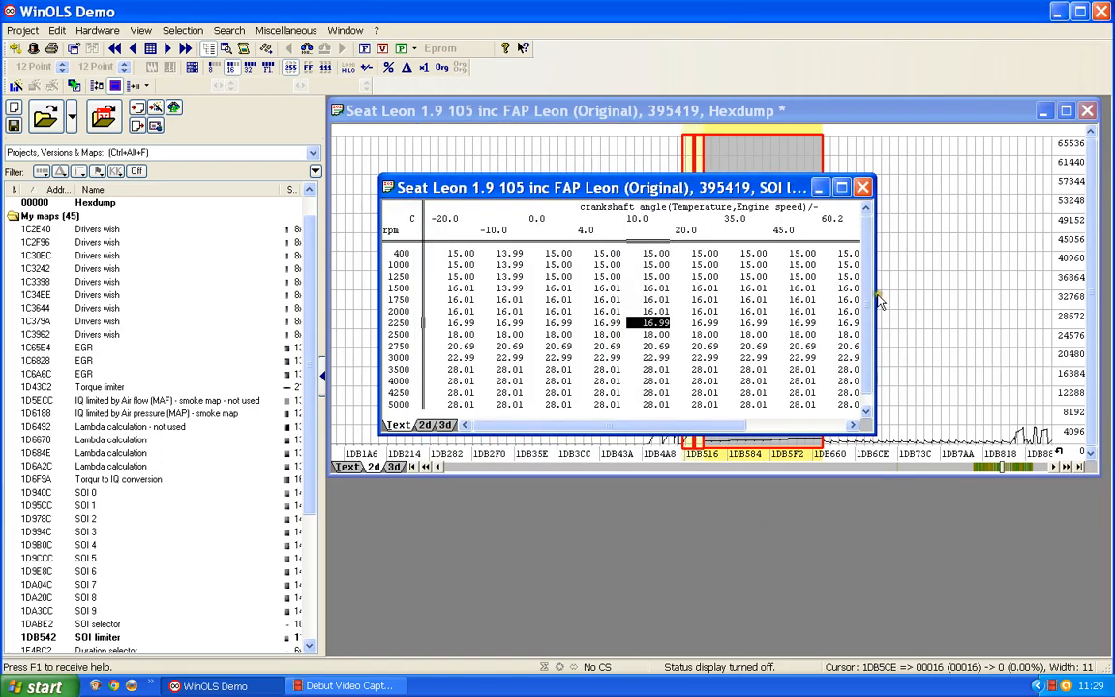
- Widen the SOI limiter map window to fit all temperature columns and look over its rows
drag(879, 302, 1000, 302)
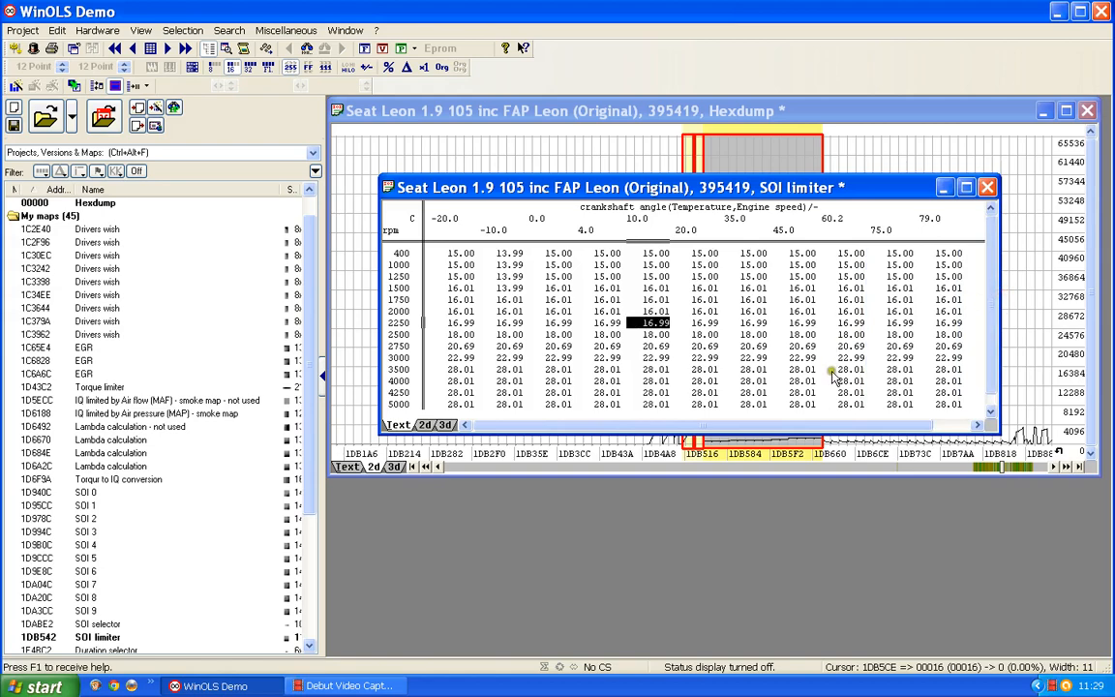
mouse_move(818, 426)
mouse_down()
mouse_move(849, 424)
mouse_move(813, 425)
mouse_up()
click(992, 303)
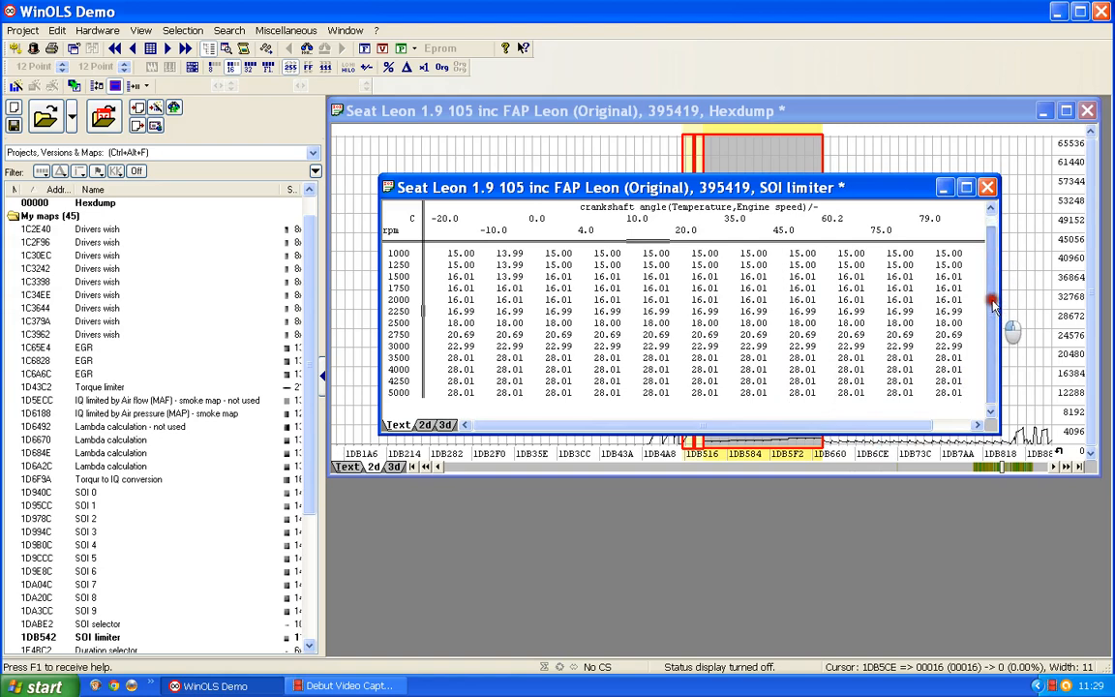
scroll(992, 303, up, 1)
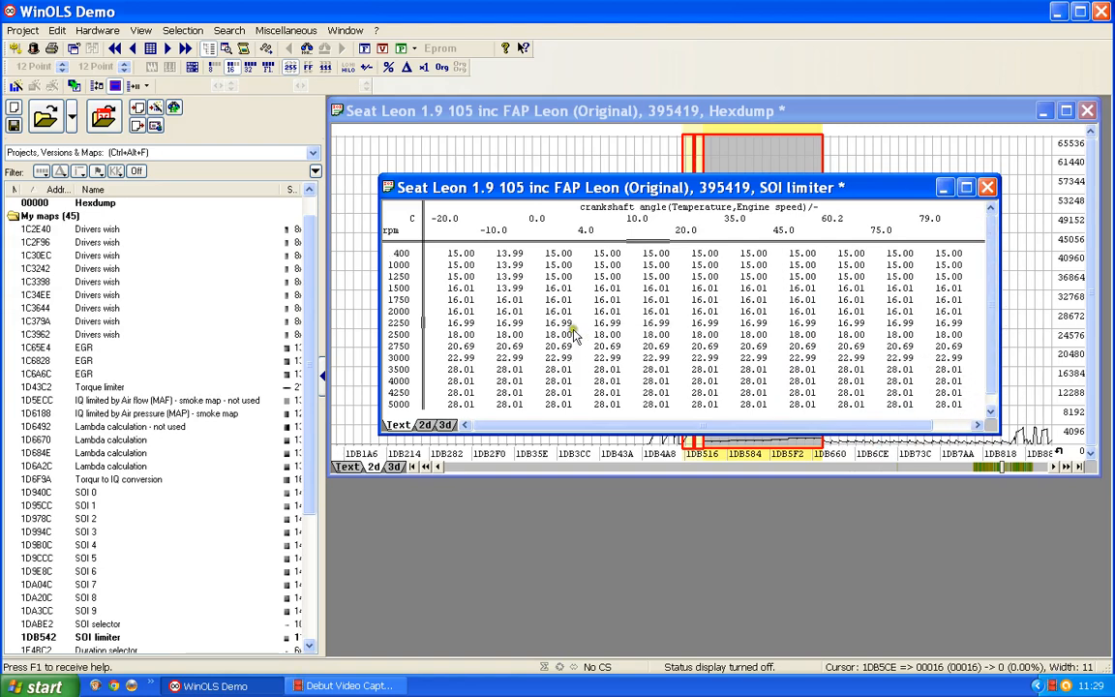
- Open the SOI 9 map, examine its crankshaft angles at the highest IQ columns, and close it
double_click(90, 611)
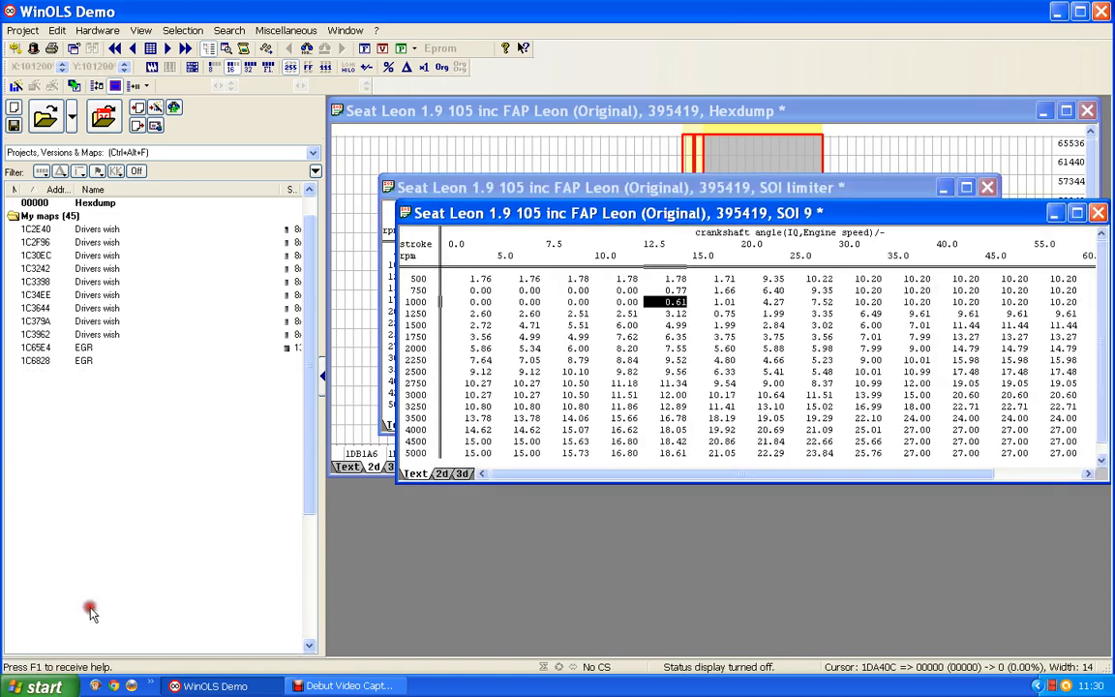
drag(884, 473, 1015, 477)
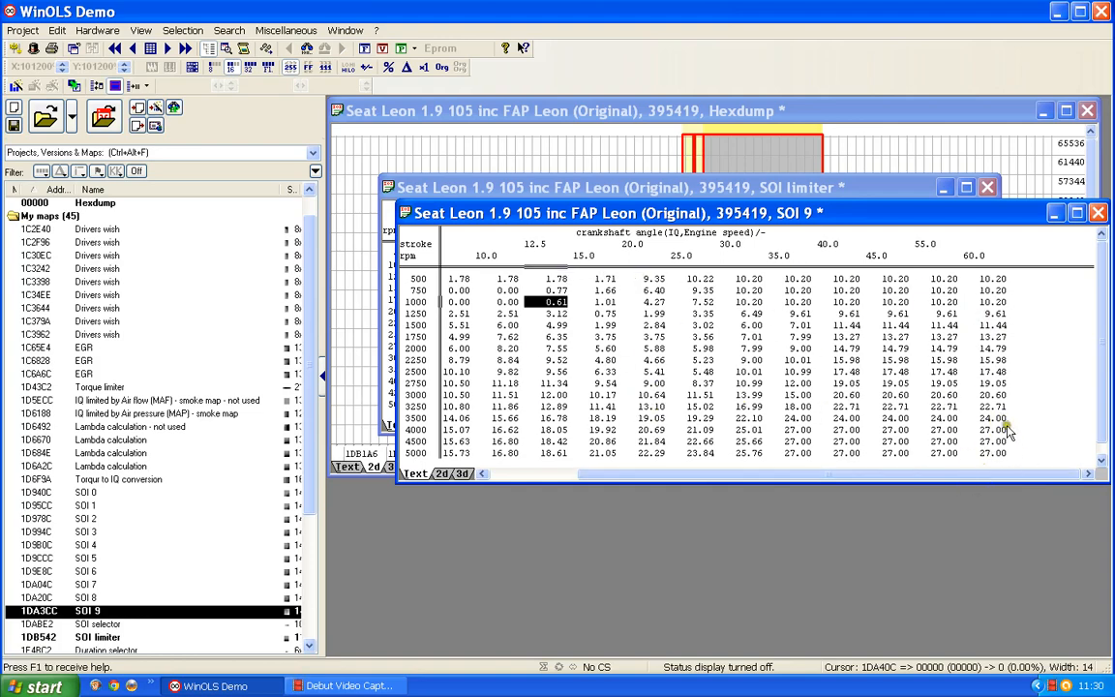
click(1100, 214)
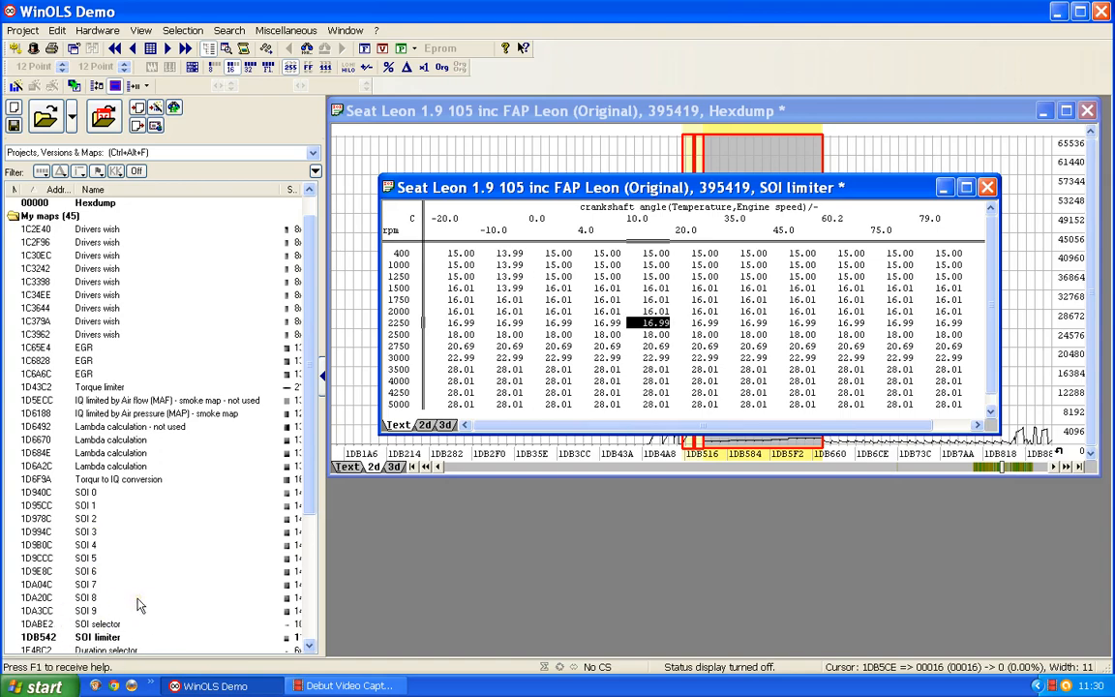
- Close the SOI limiter map and go back through the hexdump to the area after SOI 9, around 1DA5AC
click(987, 187)
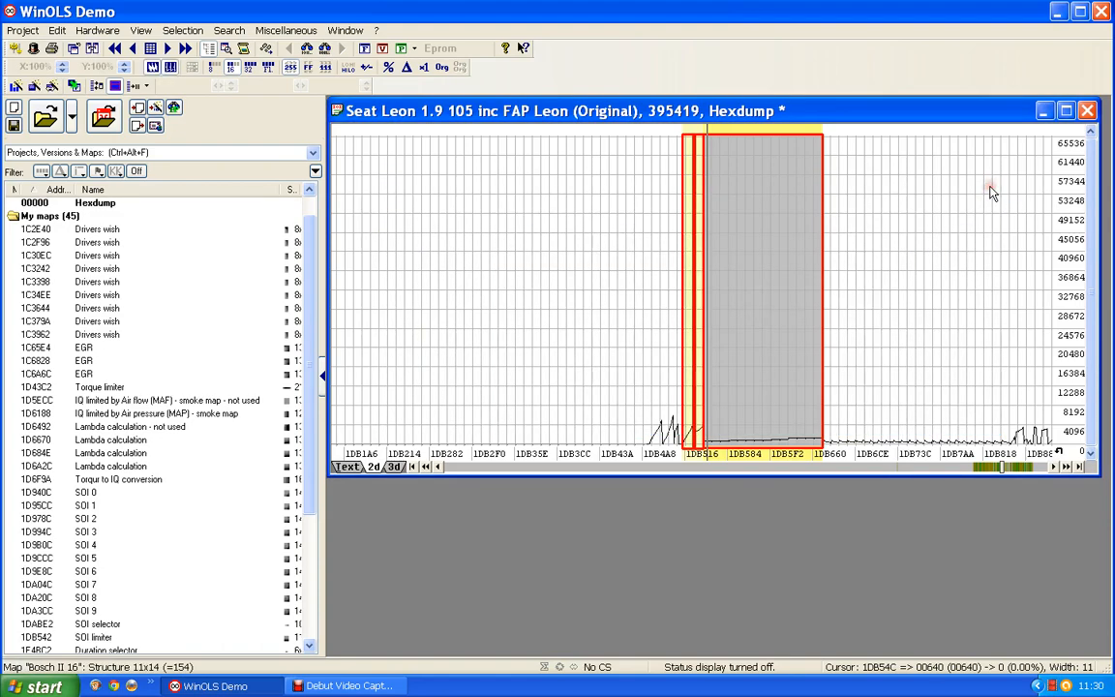
click(746, 285)
click(747, 285)
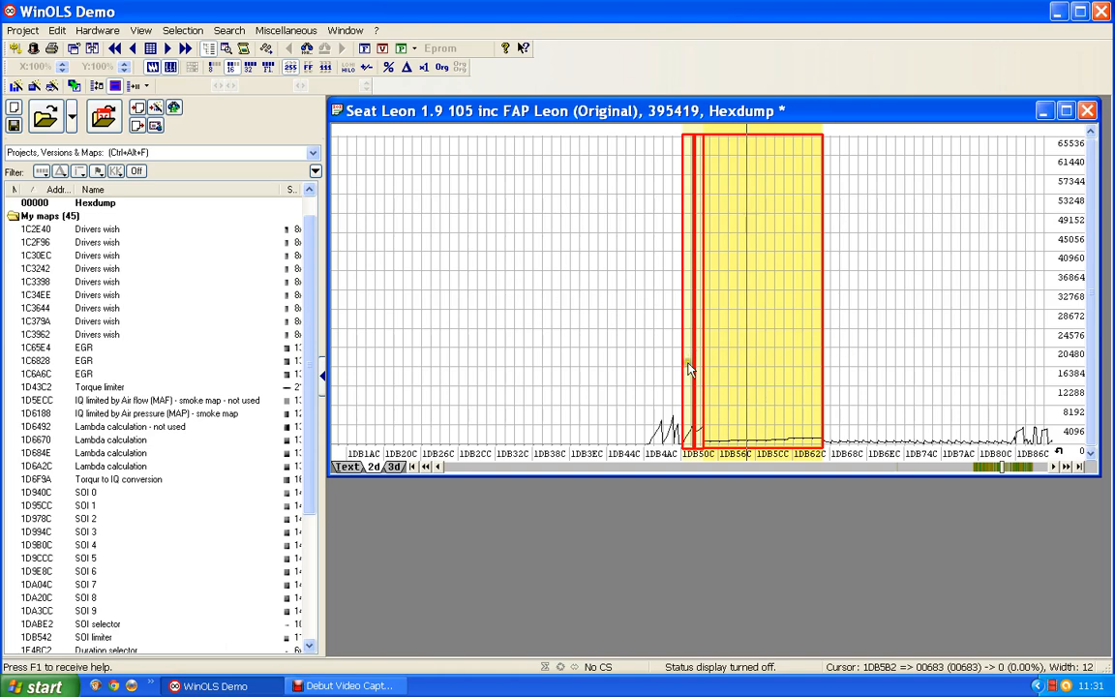
click(525, 470)
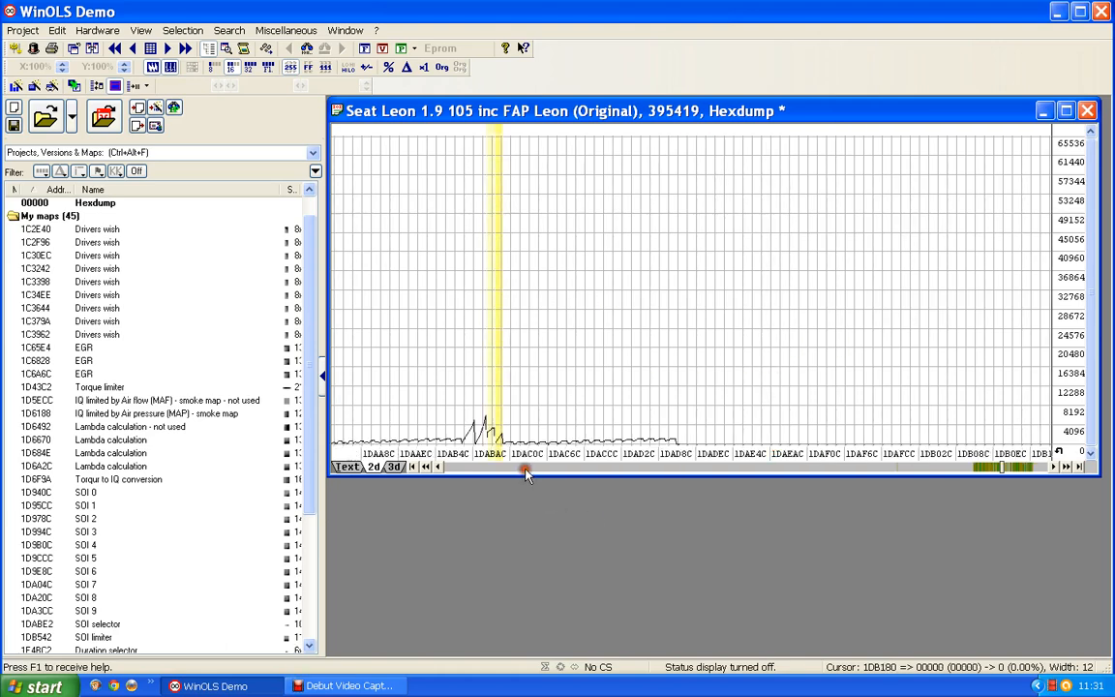
click(526, 469)
scroll(664, 301, down, 3)
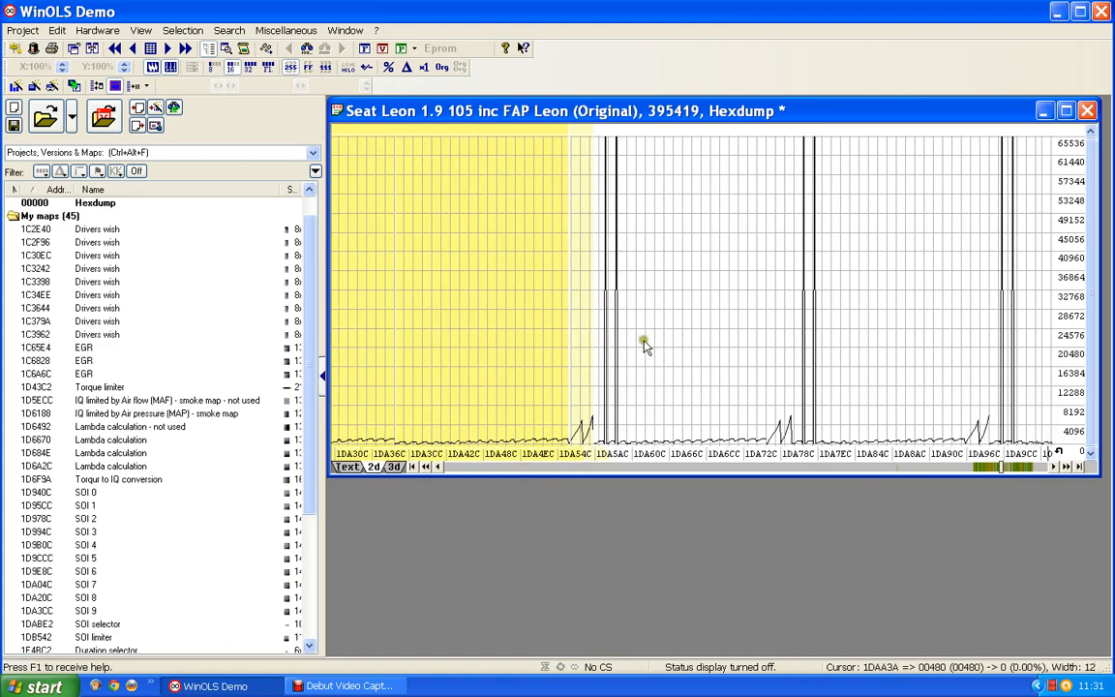
- Examine the unlabelled map structures in the hexdump between SOI 9 and the SOI selector, from around 1DA5AC onward
scroll(647, 316, down, 1)
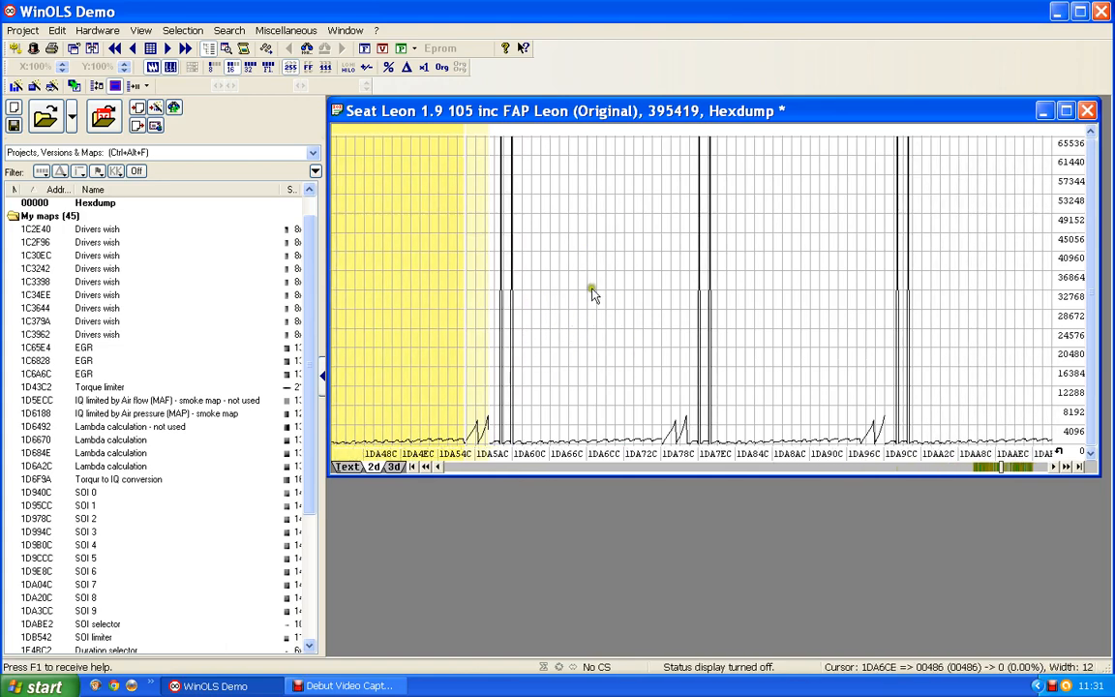
click(801, 350)
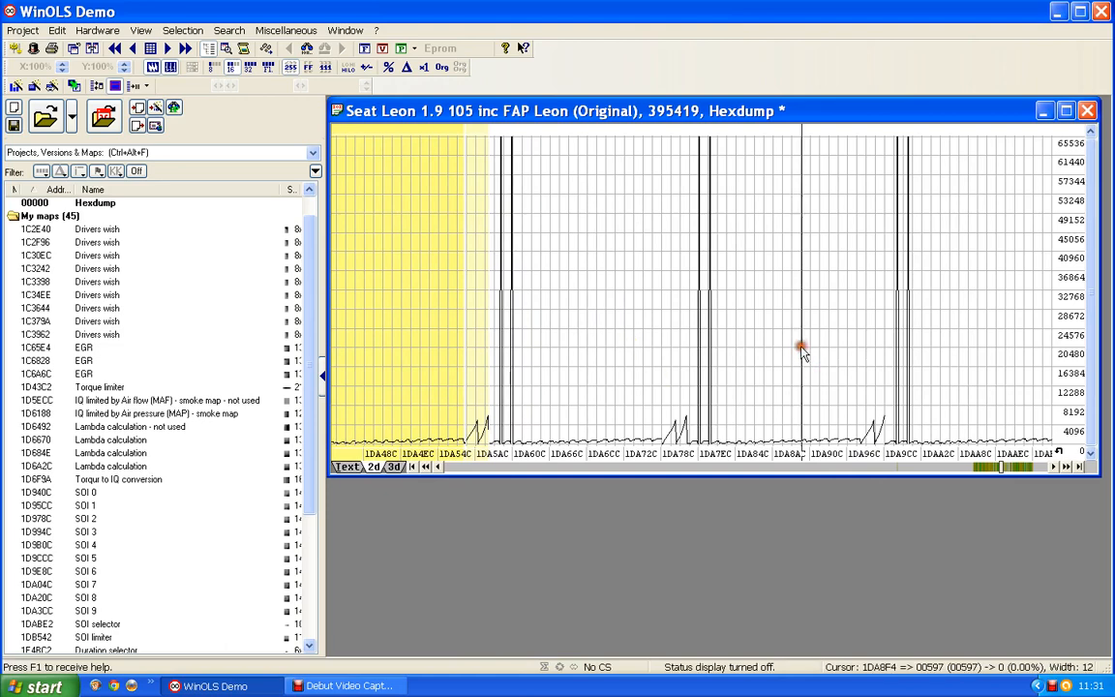
scroll(802, 353, down, 1)
click(919, 308)
scroll(921, 308, down, 1)
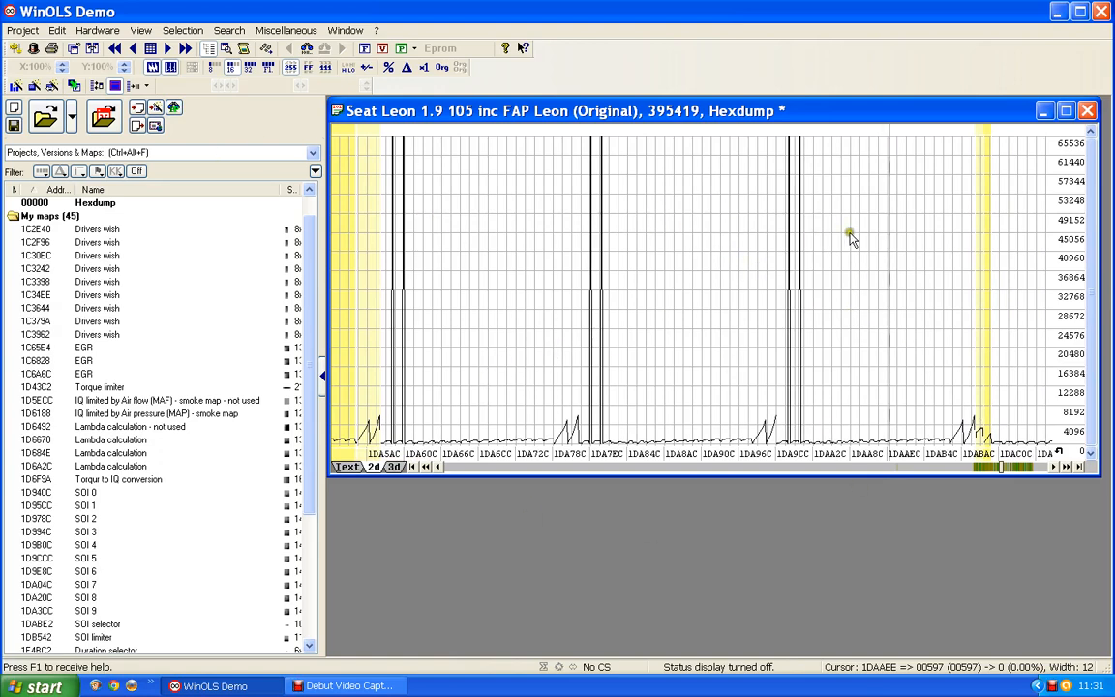
- Inspect the unlabelled map data directly after the SOI selector in the hexdump, around 1DACC0
scroll(985, 356, down, 5)
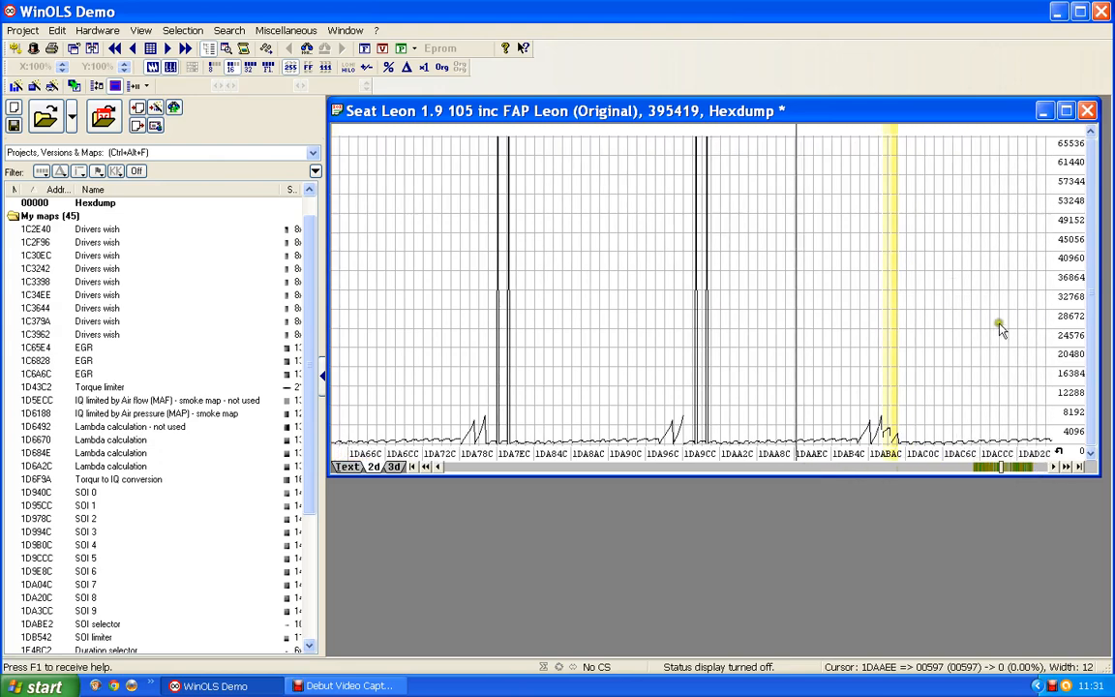
scroll(959, 295, down, 3)
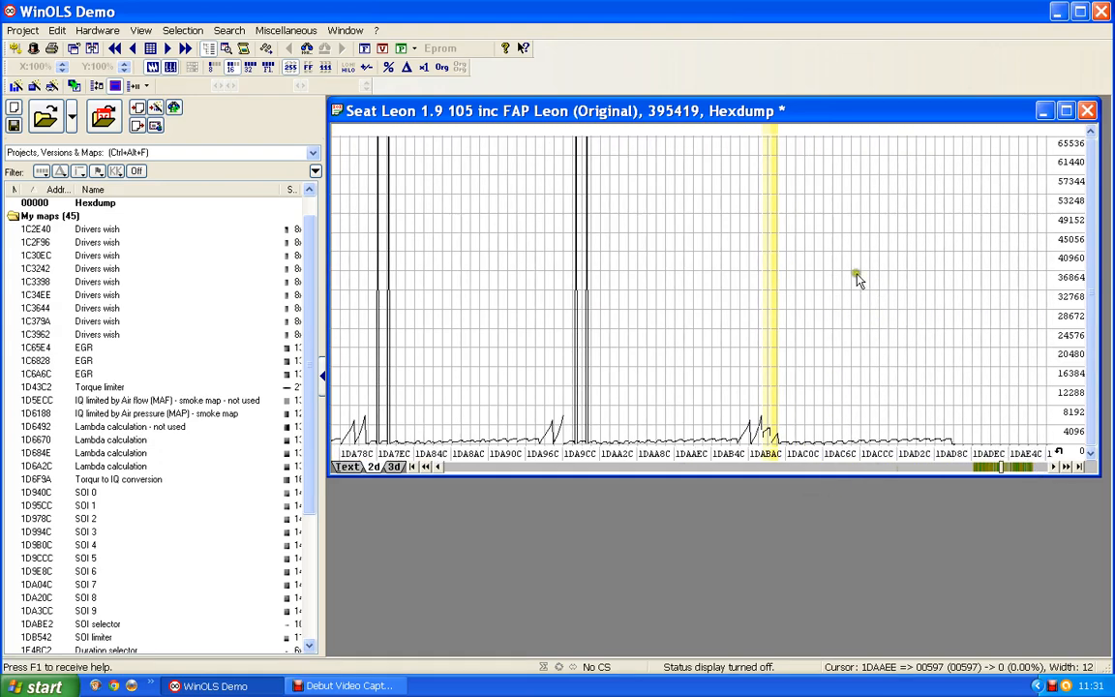
click(857, 280)
scroll(857, 279, up, 2)
scroll(850, 269, down, 3)
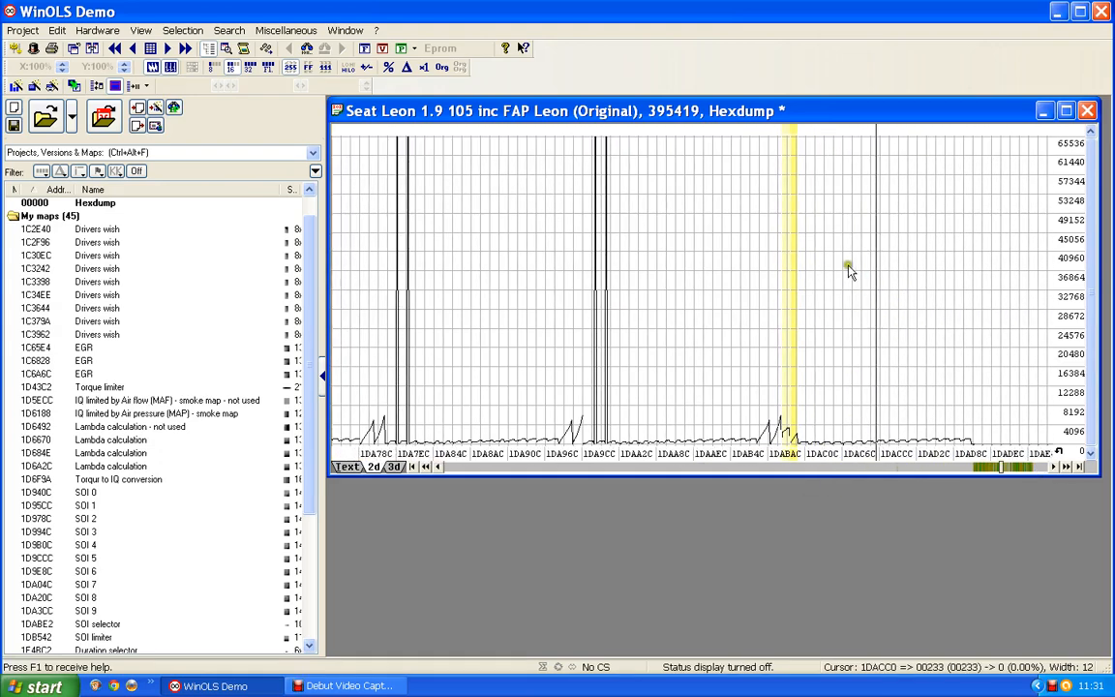
scroll(958, 380, down, 3)
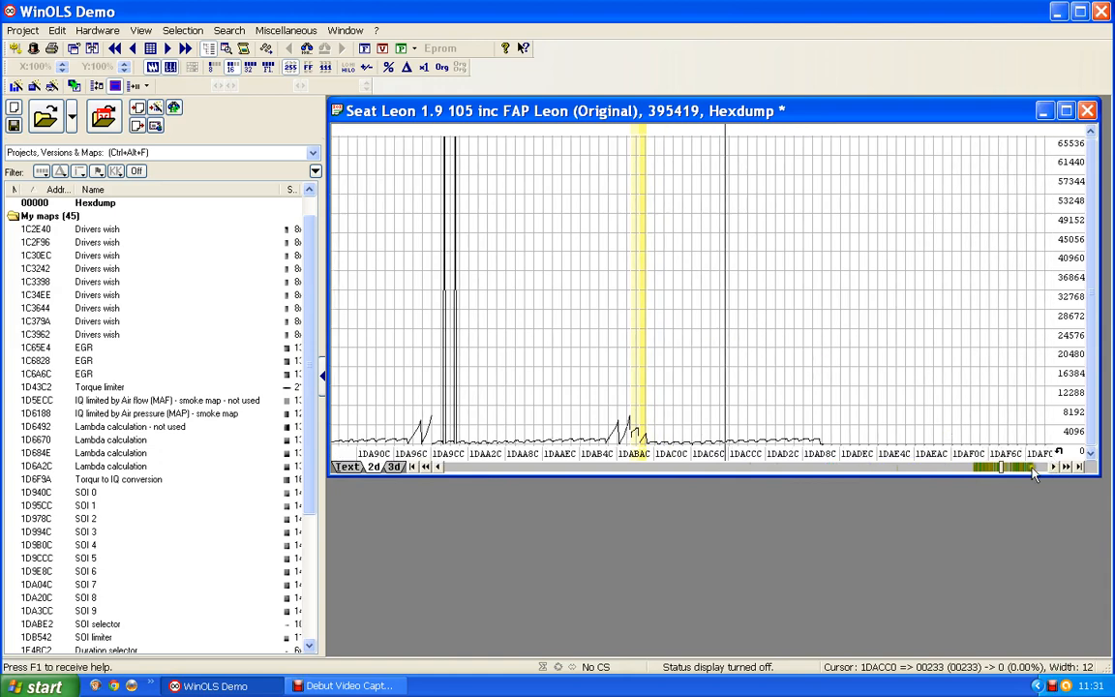
- Go on to the SOI limiter in the hexdump and inspect the unlabelled data following it, from about 1DB6C2 to 1DB834
click(1030, 468)
scroll(1015, 304, down, 5)
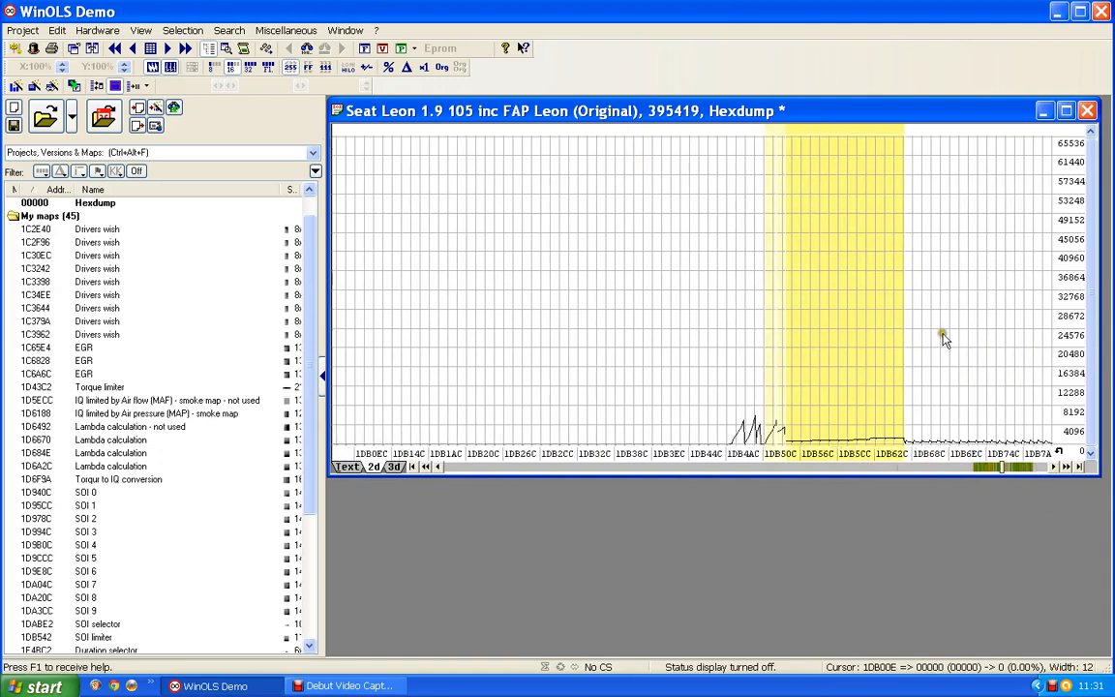
scroll(869, 336, down, 8)
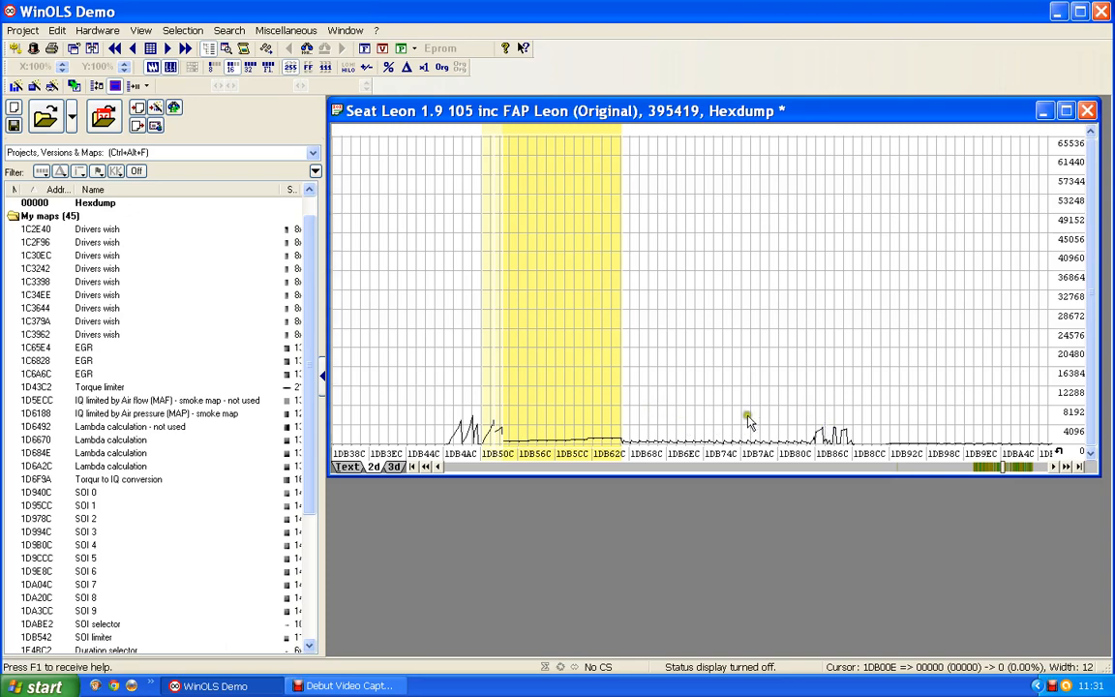
click(654, 424)
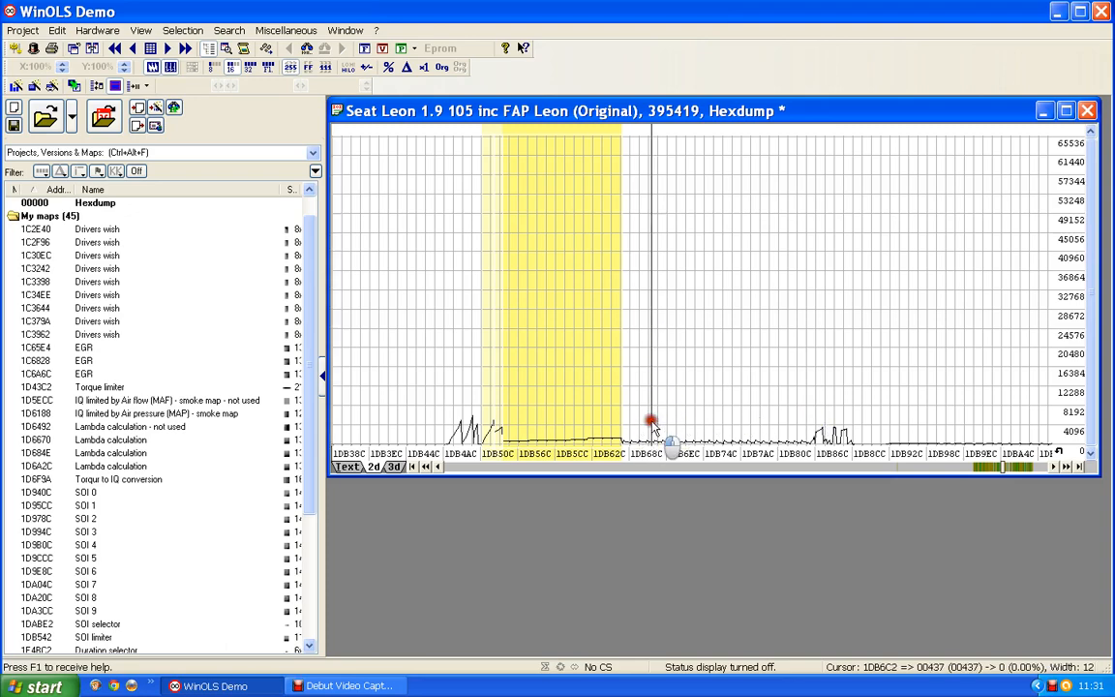
click(704, 422)
click(741, 418)
click(795, 423)
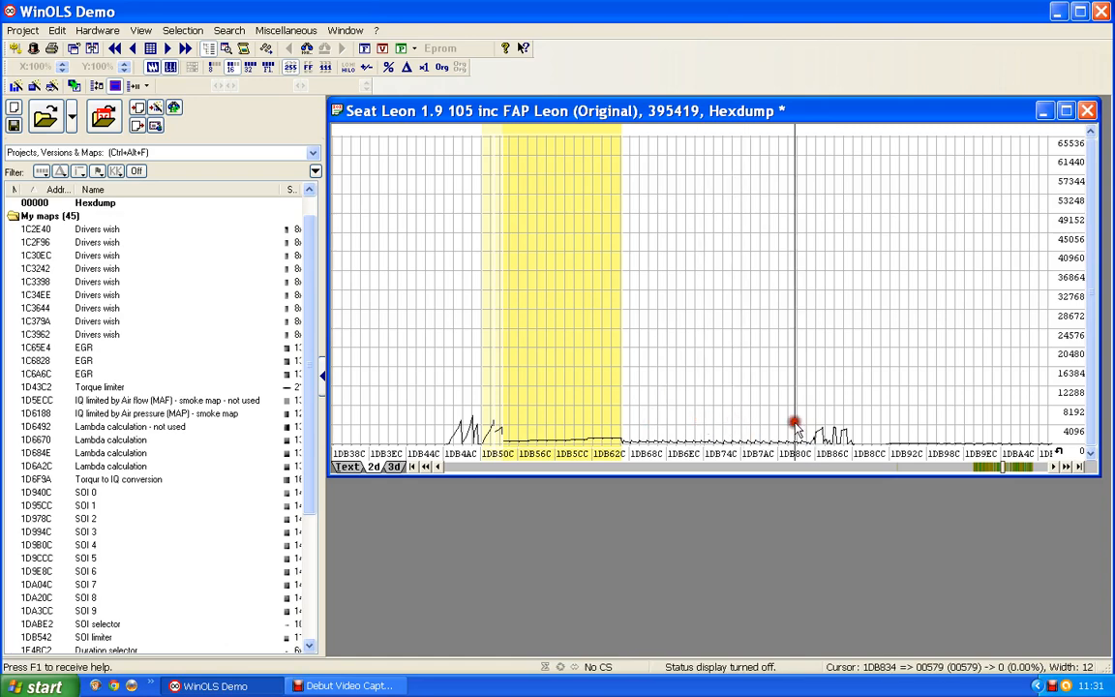